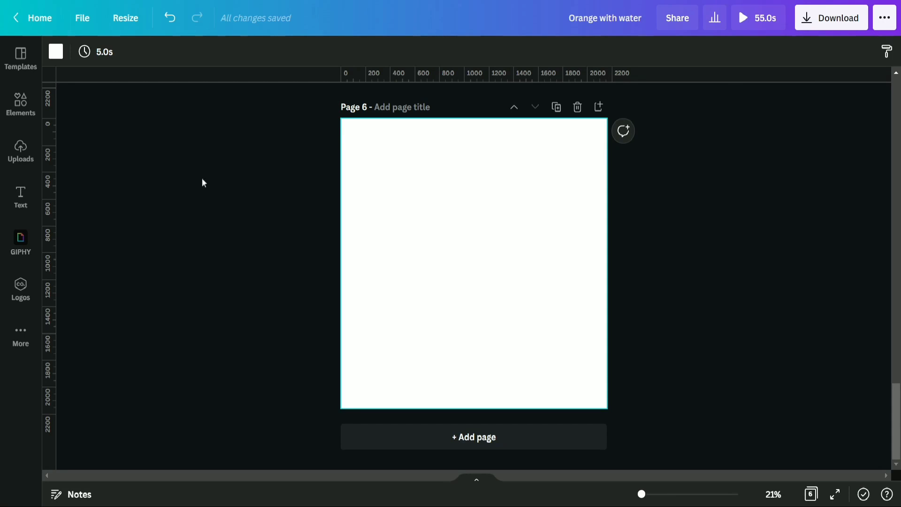
Add the three-oranges photo from Recently Used elements to page 6
{"action": "left_click", "coordinate": [22, 109]}
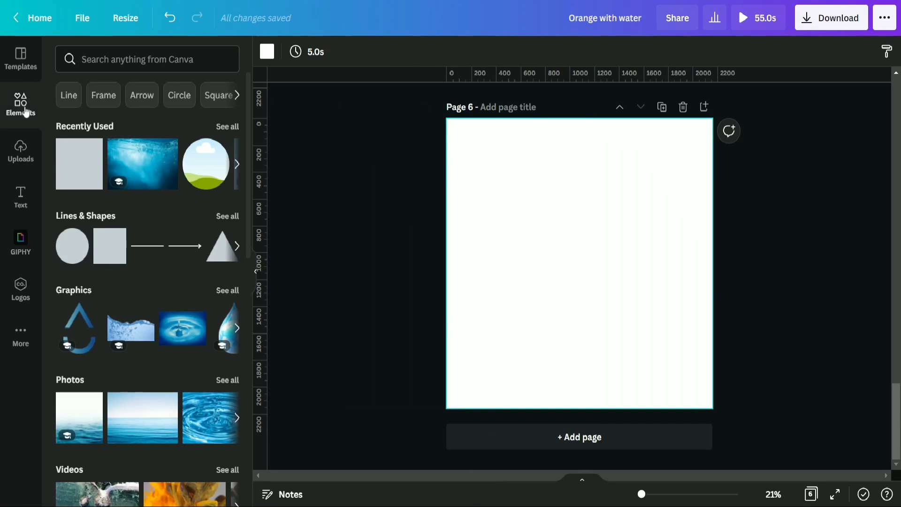
{"action": "left_click", "coordinate": [227, 127]}
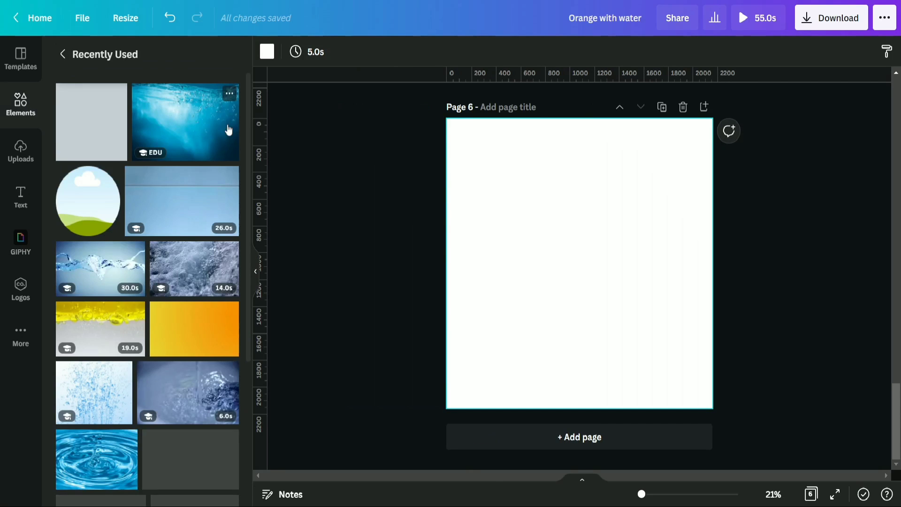
{"action": "scroll", "coordinate": [192, 318], "scroll_direction": "down", "scroll_amount": 3}
{"action": "scroll", "coordinate": [191, 318], "scroll_direction": "down", "scroll_amount": 2}
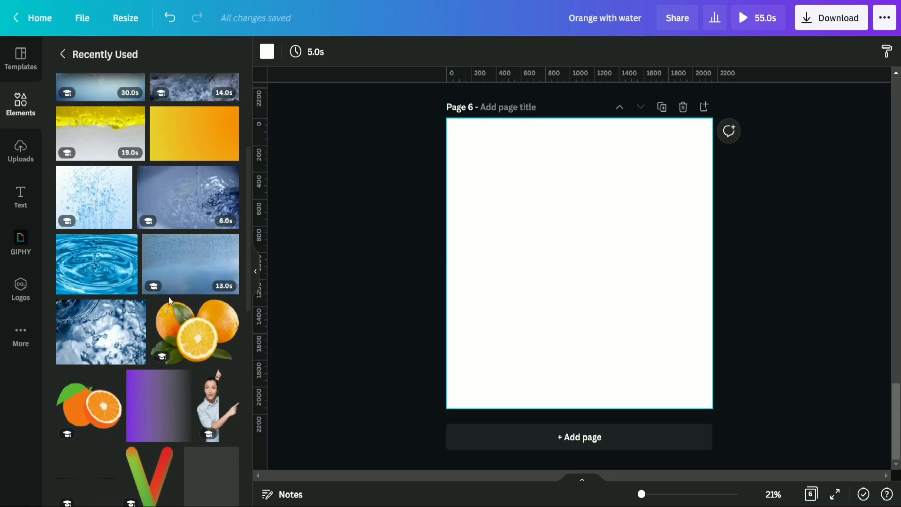
{"action": "left_click", "coordinate": [199, 329]}
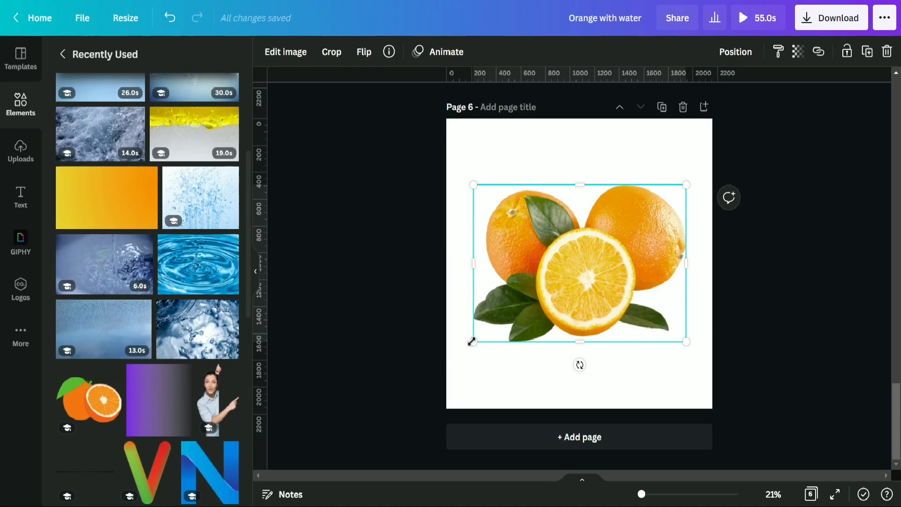
Enlarge the oranges photo by its corners until it spans the full page width
{"action": "left_click_drag", "start_coordinate": [472, 341], "coordinate": [447, 361]}
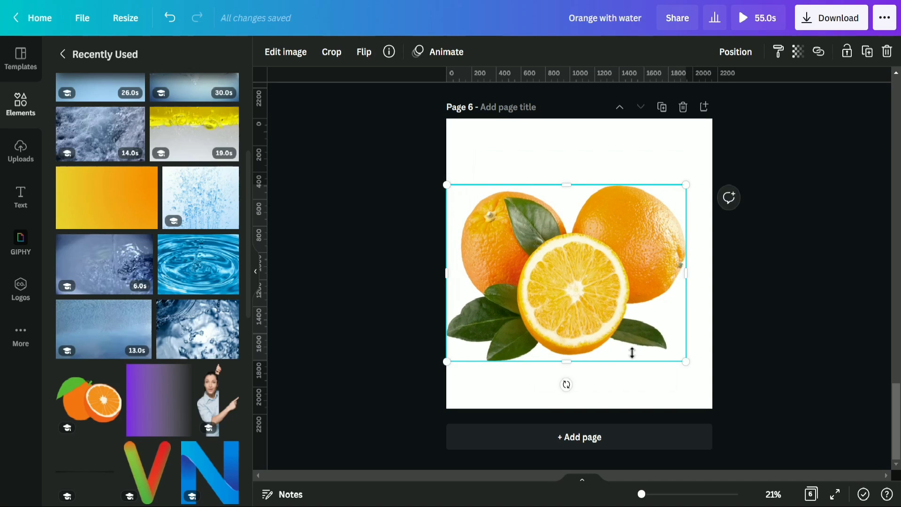
{"action": "left_click_drag", "start_coordinate": [686, 362], "coordinate": [710, 379]}
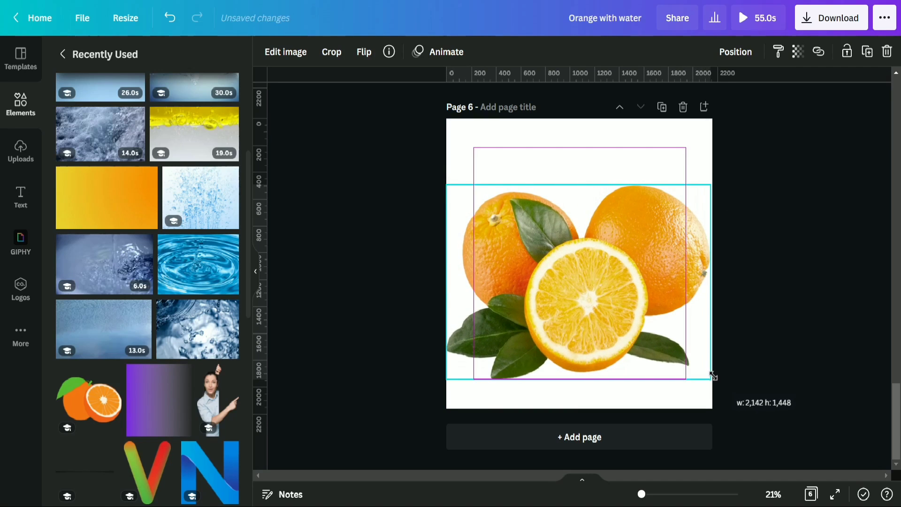
{"action": "left_click", "coordinate": [347, 112]}
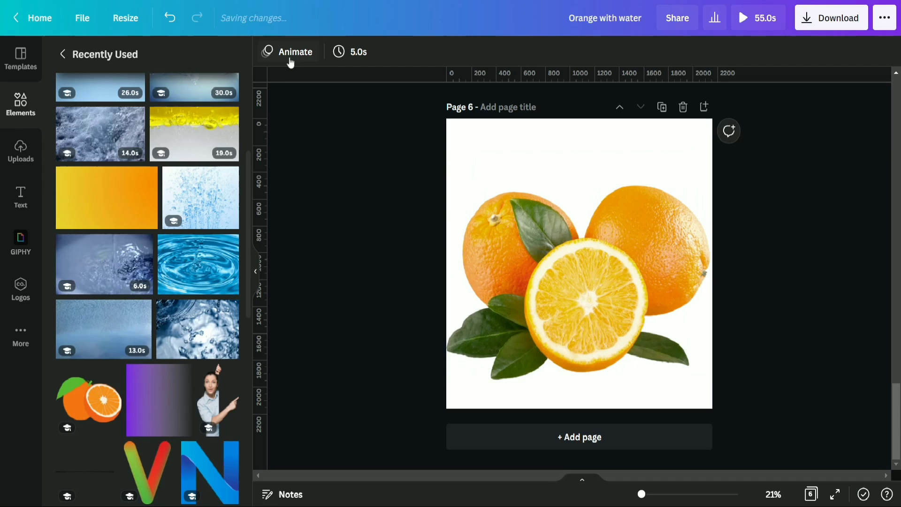
{"action": "left_click", "coordinate": [460, 202]}
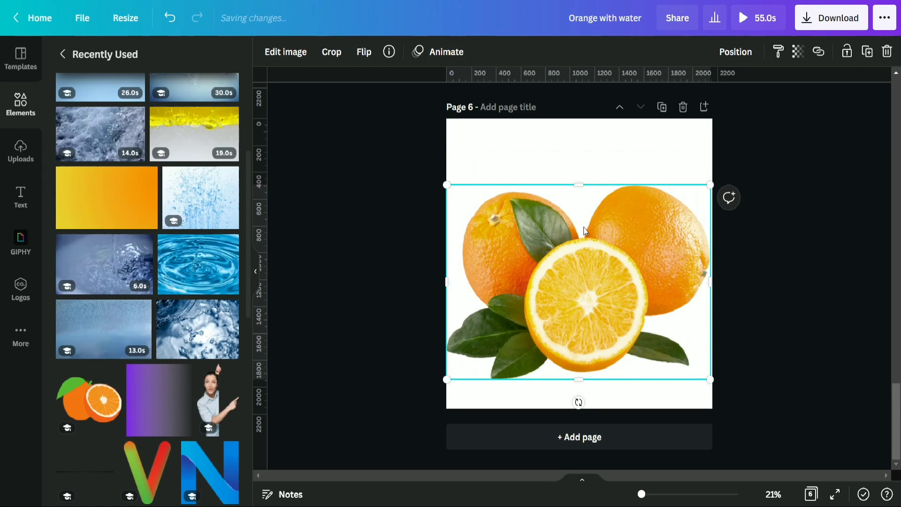
Open Edit image on the oranges photo and choose the BG Remover brushes
{"action": "left_click", "coordinate": [291, 52]}
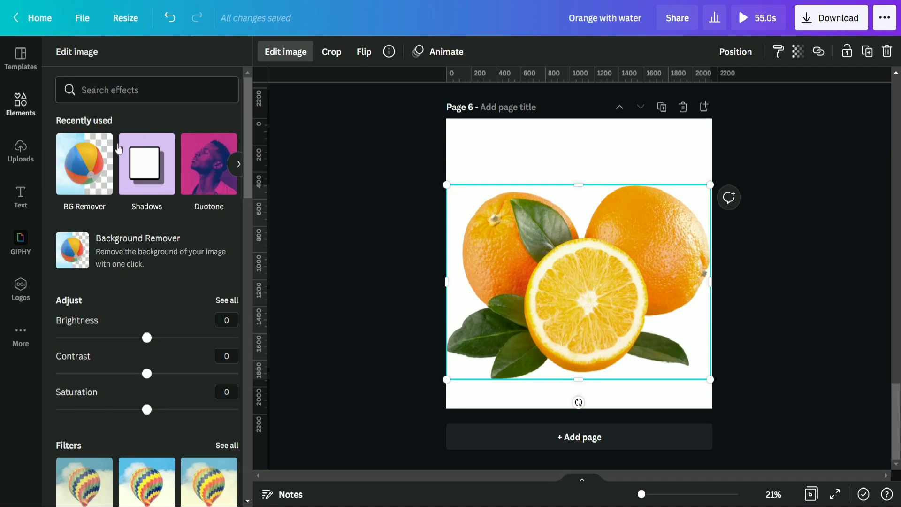
{"action": "left_click", "coordinate": [87, 174]}
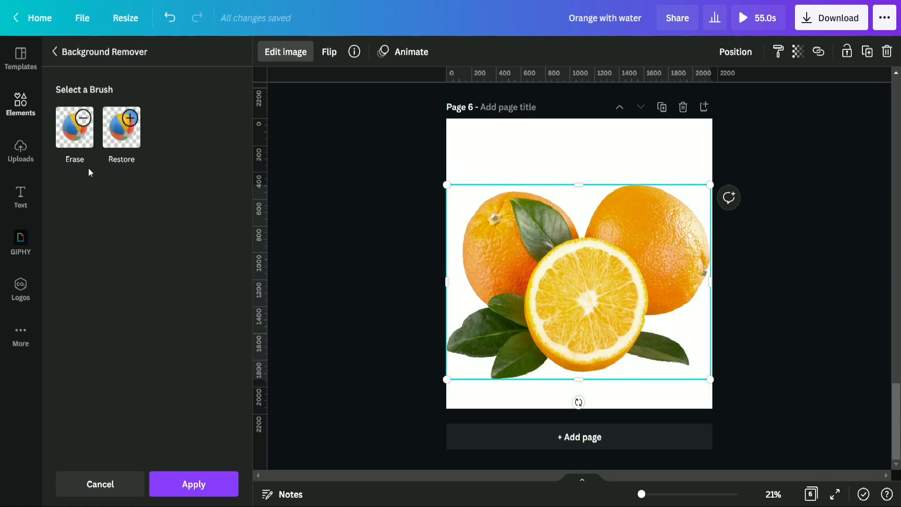
With a size-100 Erase brush, paint away the cut orange's flesh, leaving a hollow rind
{"action": "left_click", "coordinate": [79, 135]}
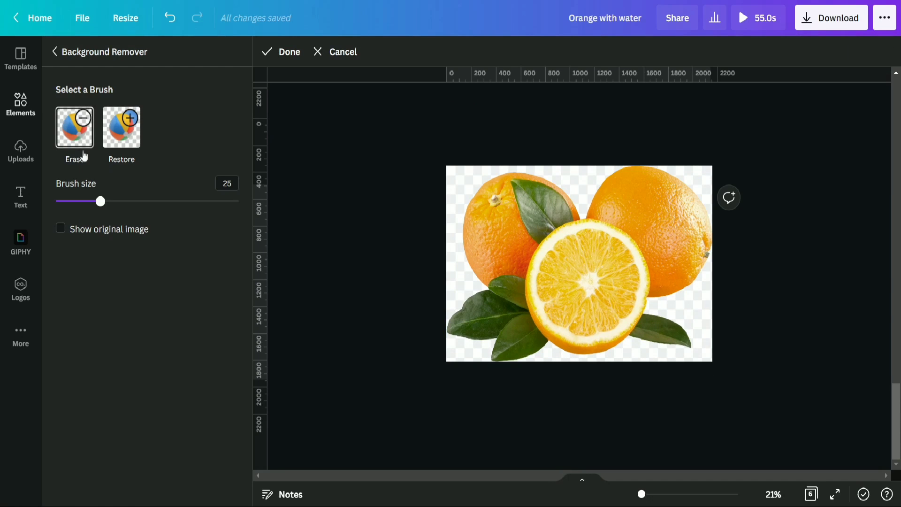
{"action": "left_click_drag", "start_coordinate": [101, 202], "coordinate": [252, 209]}
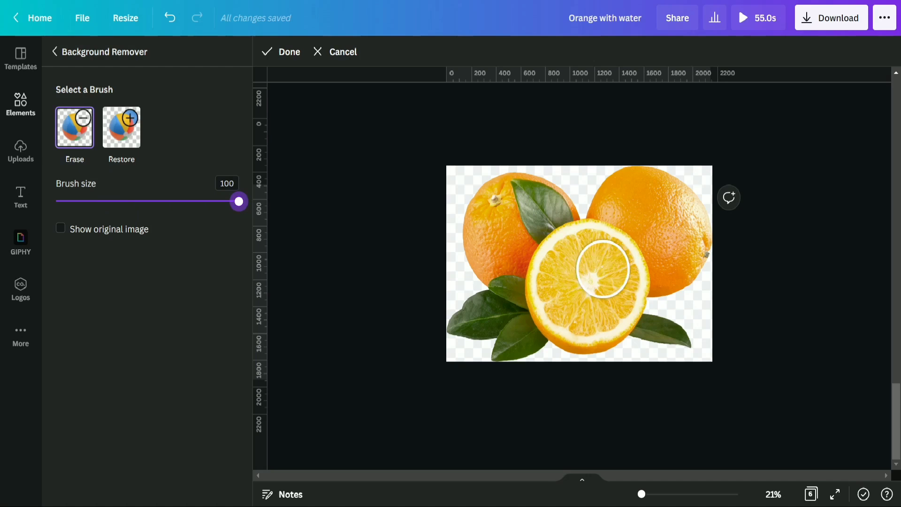
{"action": "left_click", "coordinate": [573, 267]}
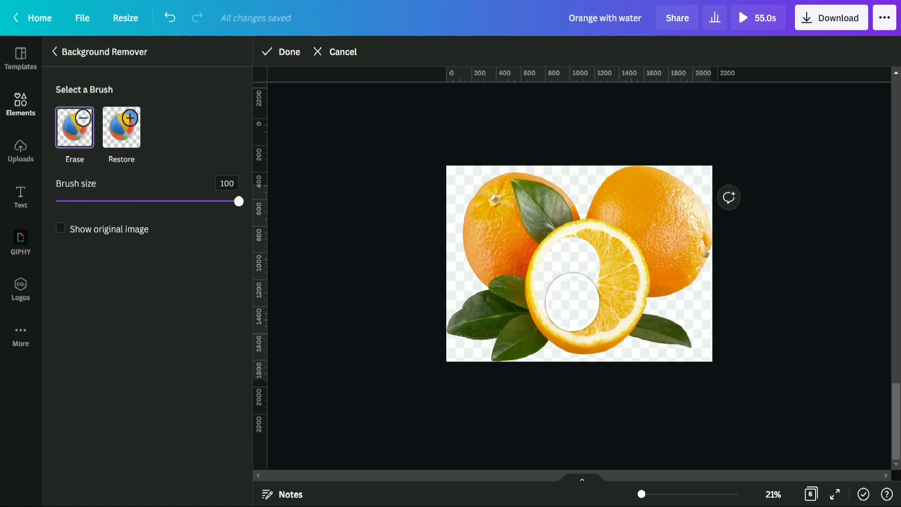
{"action": "left_click_drag", "start_coordinate": [589, 309], "coordinate": [611, 292]}
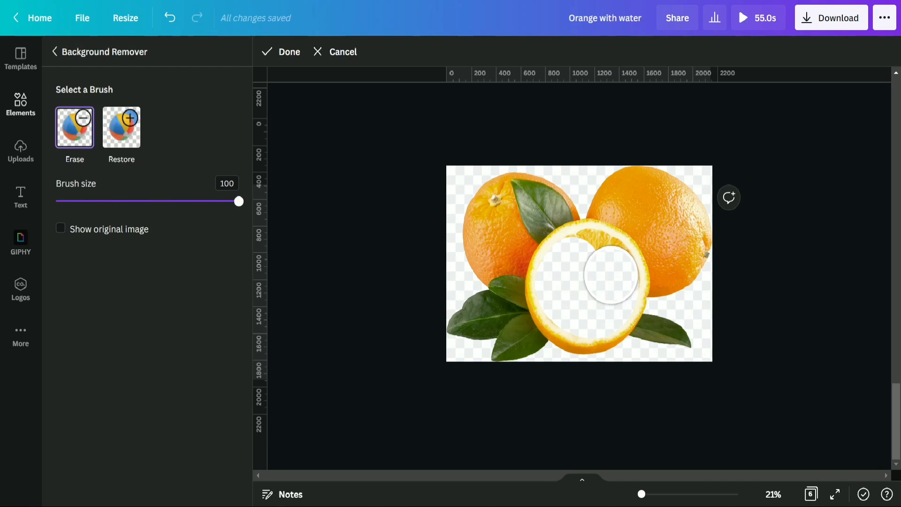
{"action": "left_click_drag", "start_coordinate": [605, 266], "coordinate": [593, 258]}
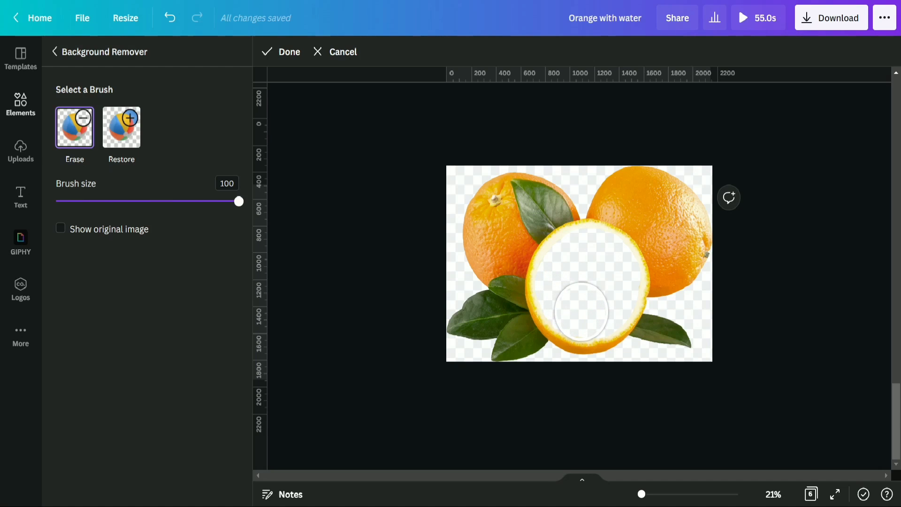
{"action": "left_click_drag", "start_coordinate": [588, 306], "coordinate": [593, 297]}
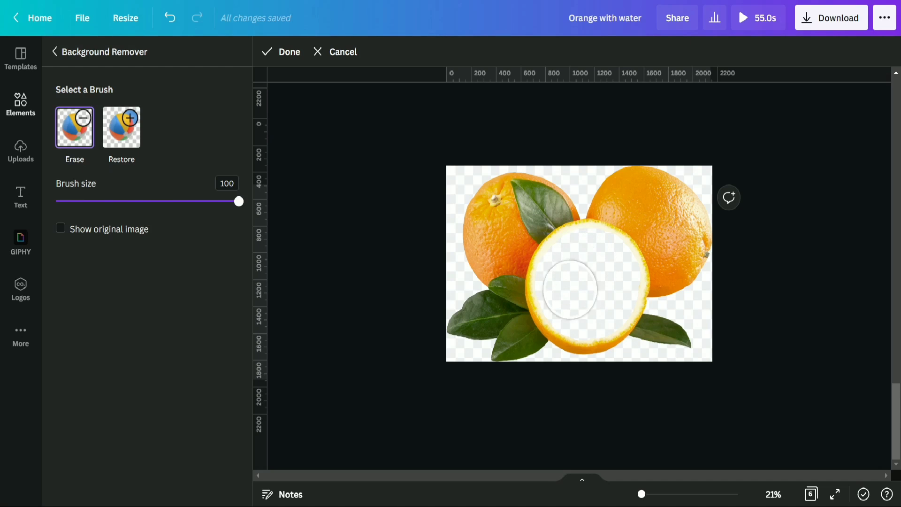
{"action": "left_click", "coordinate": [288, 53]}
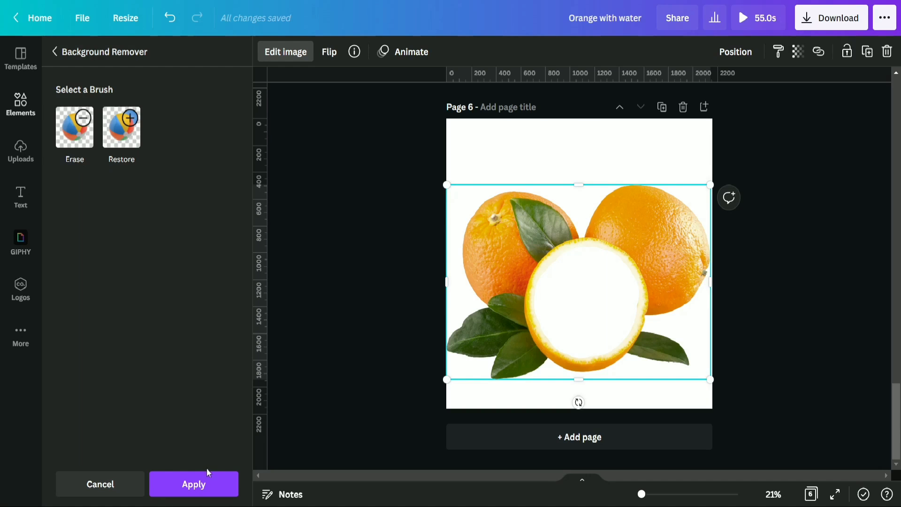
Apply the background removal and place the circular landscape frame at the page's top right
{"action": "left_click", "coordinate": [210, 483]}
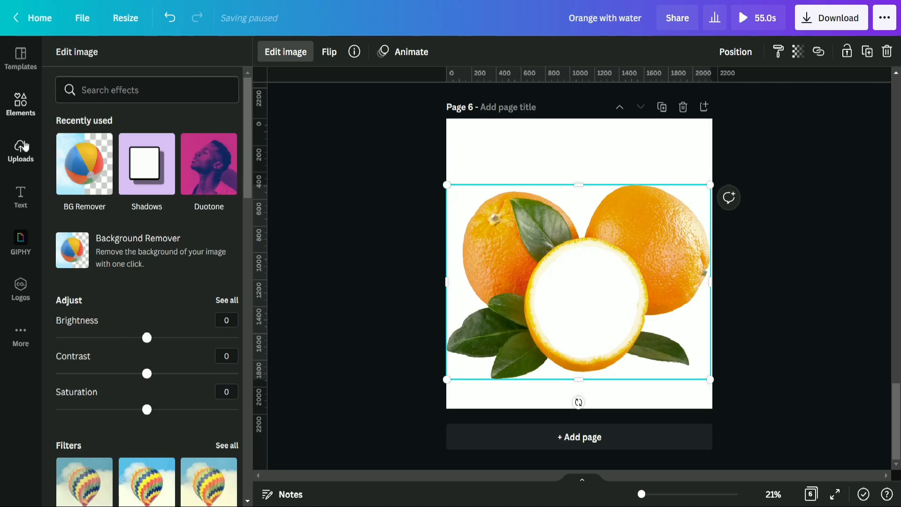
{"action": "left_click", "coordinate": [21, 104]}
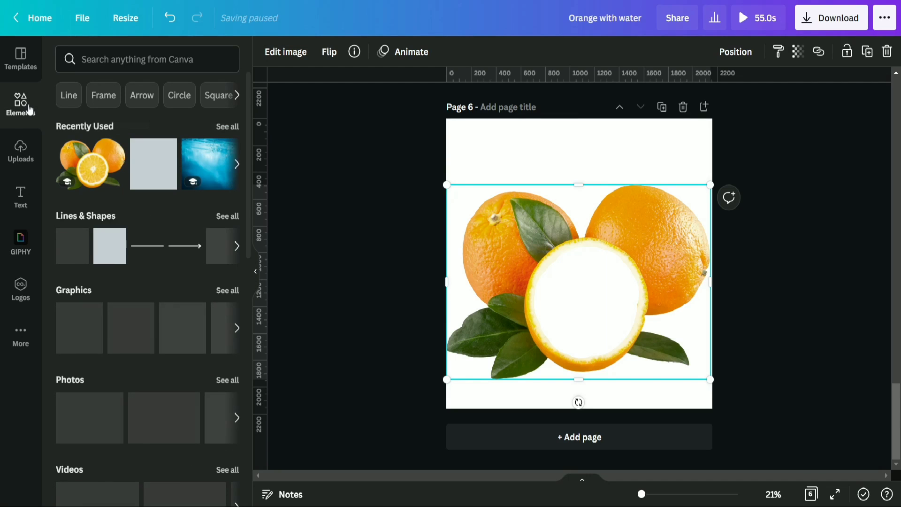
{"action": "left_click", "coordinate": [224, 127]}
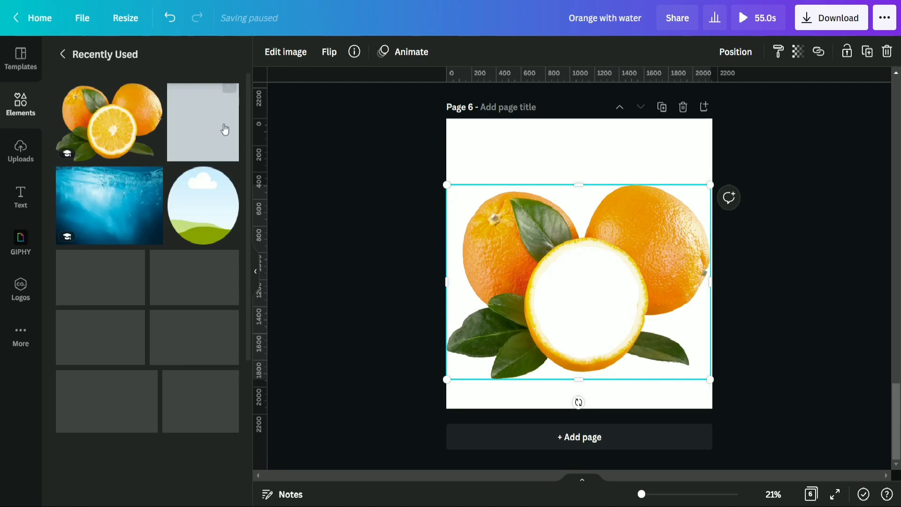
{"action": "left_click", "coordinate": [202, 211]}
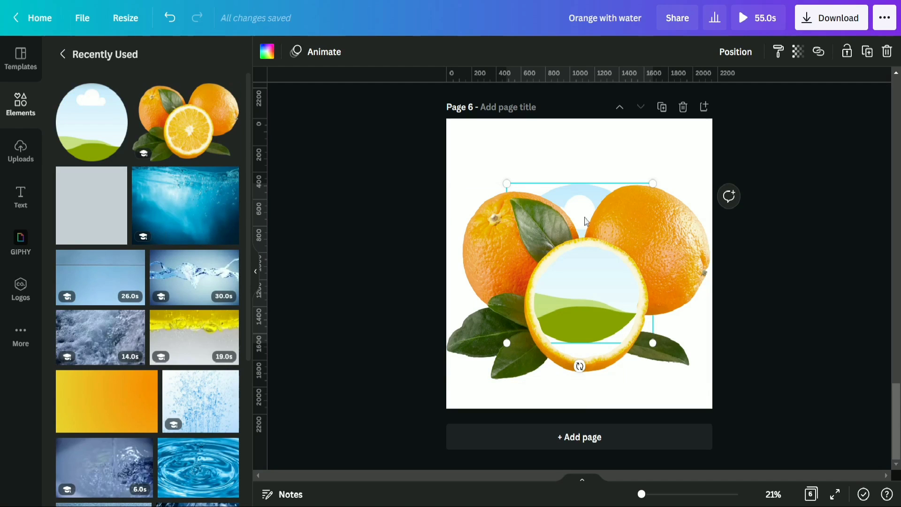
{"action": "left_click_drag", "start_coordinate": [590, 197], "coordinate": [635, 130]}
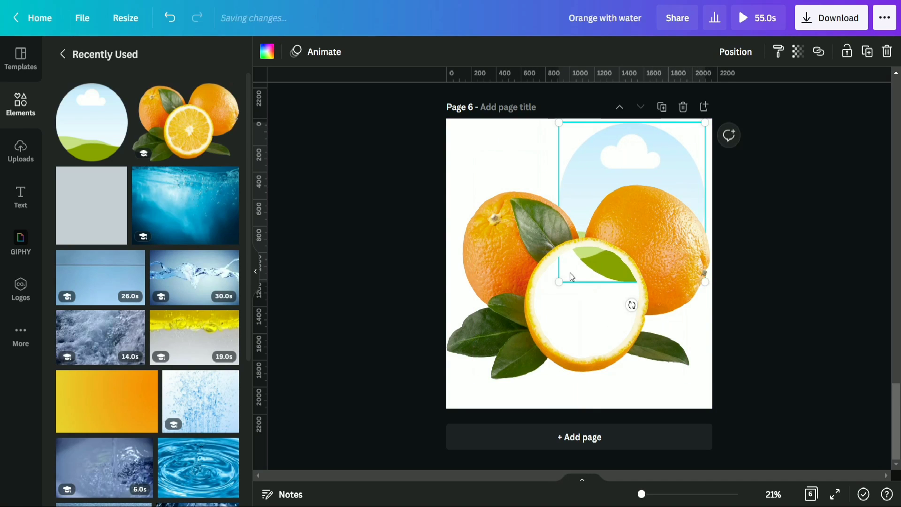
Move the hollowed oranges photo down toward the bottom left
{"action": "left_click", "coordinate": [514, 303]}
{"action": "left_click_drag", "start_coordinate": [514, 296], "coordinate": [423, 373]}
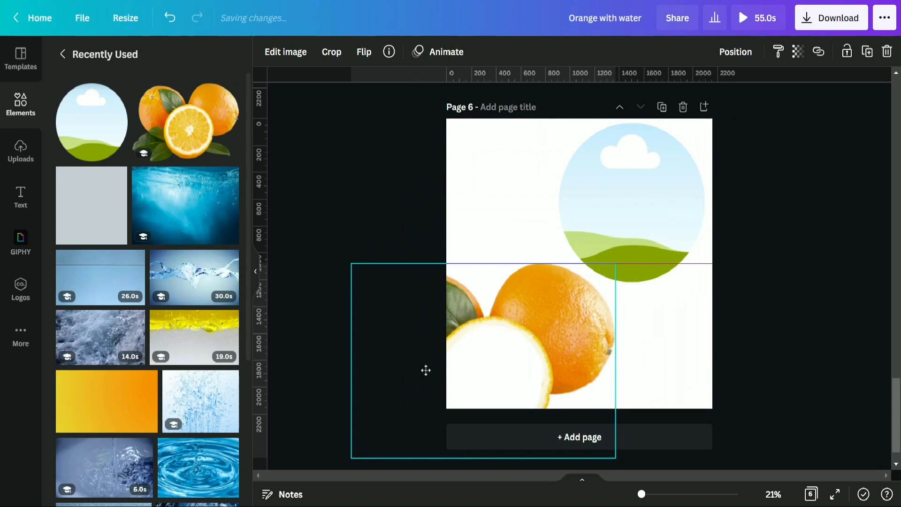
{"action": "left_click", "coordinate": [644, 177]}
{"action": "mouse_move", "coordinate": [185, 205]}
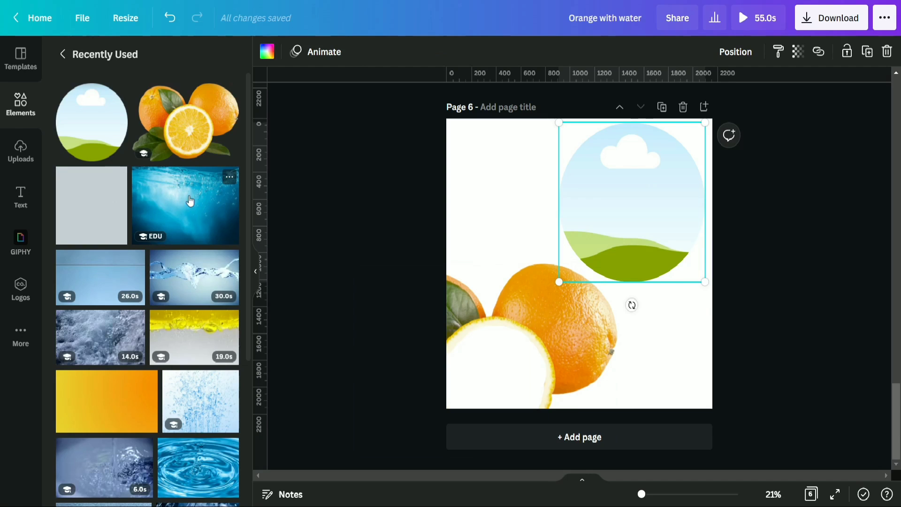
Fill the top-right circle frame with the vertically flipped underwater photo and set its crop
{"action": "left_click", "coordinate": [190, 208]}
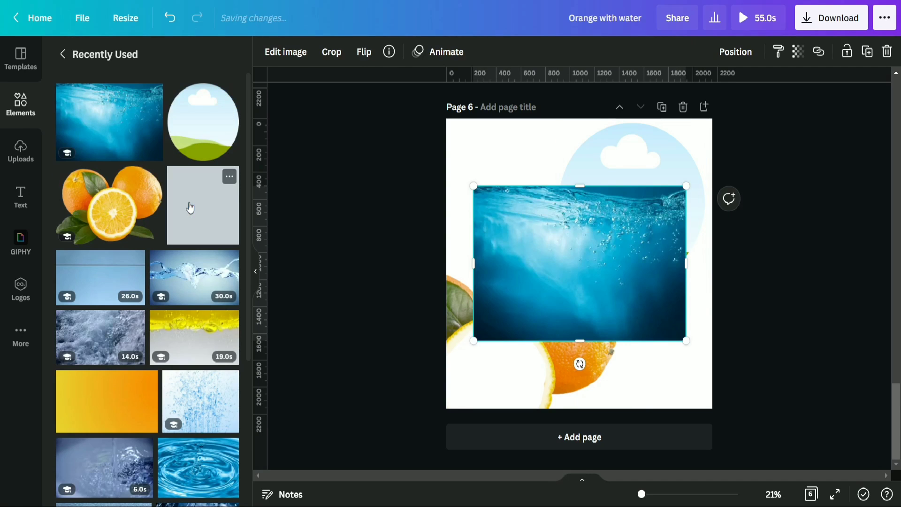
{"action": "left_click", "coordinate": [363, 53]}
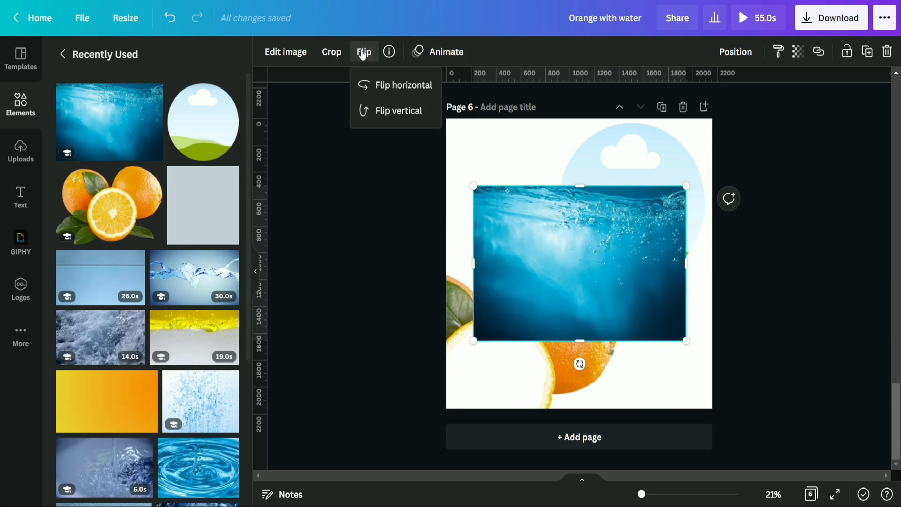
{"action": "left_click", "coordinate": [384, 111]}
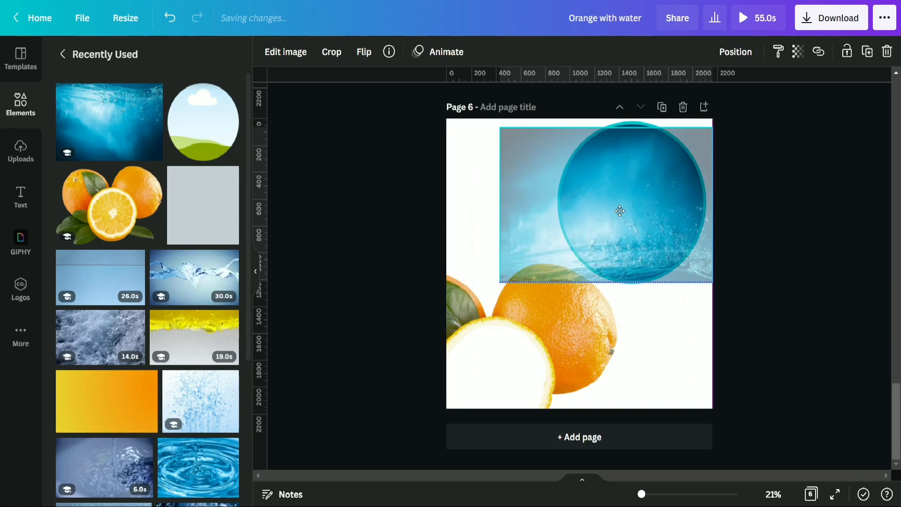
{"action": "mouse_move", "coordinate": [593, 270]}
{"action": "left_mouse_down"}
{"action": "mouse_move", "coordinate": [619, 211]}
{"action": "mouse_move", "coordinate": [592, 217]}
{"action": "mouse_move", "coordinate": [667, 217]}
{"action": "mouse_move", "coordinate": [638, 216]}
{"action": "left_mouse_up"}
{"action": "double_click", "coordinate": [649, 212]}
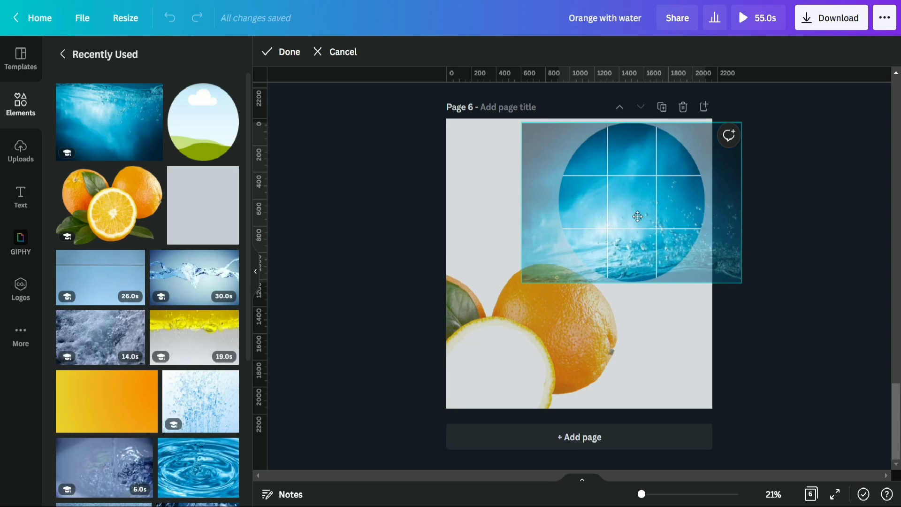
{"action": "left_click", "coordinate": [827, 208]}
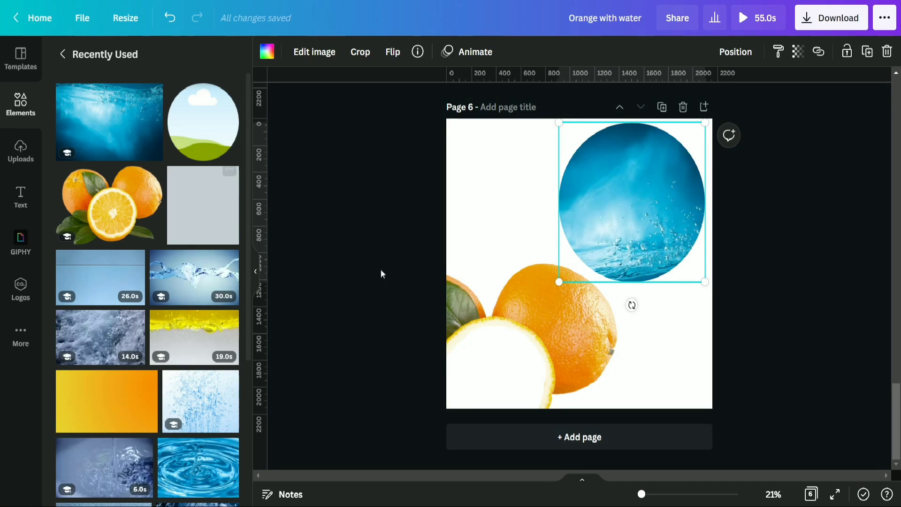
Move the oranges to the page bottom and shrink the water circle onto the cut orange
{"action": "left_click_drag", "start_coordinate": [525, 319], "coordinate": [622, 287]}
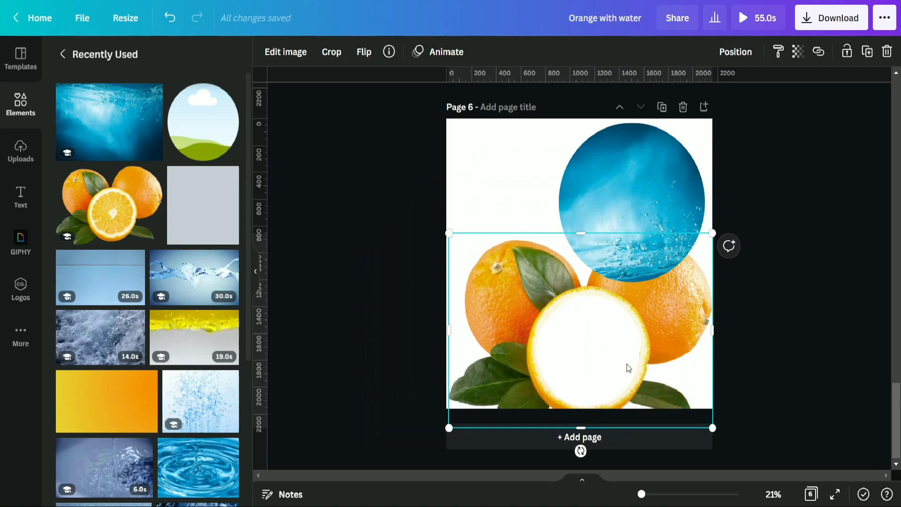
{"action": "left_click_drag", "start_coordinate": [626, 367], "coordinate": [628, 345]}
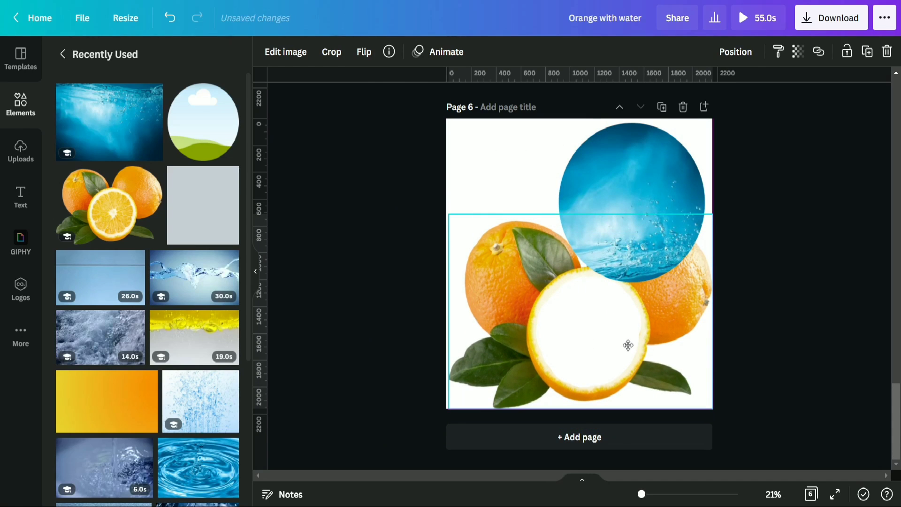
{"action": "left_click_drag", "start_coordinate": [664, 174], "coordinate": [625, 288]}
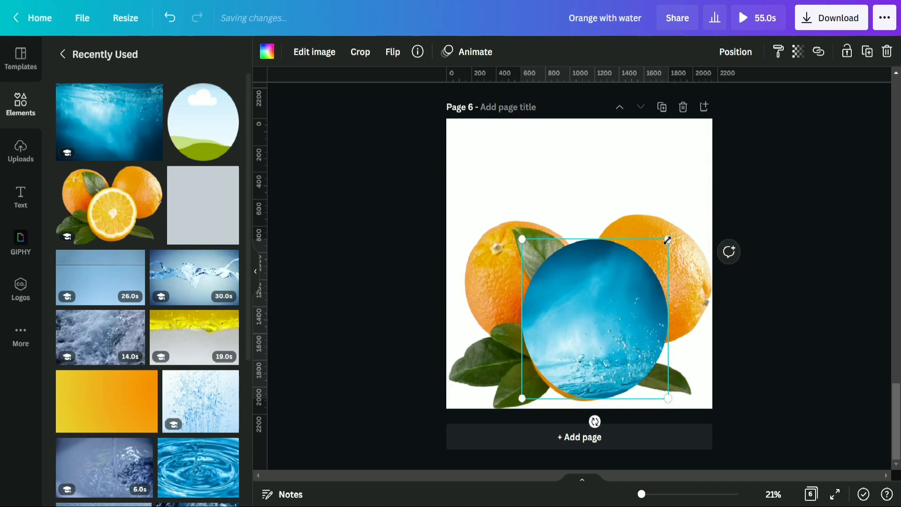
{"action": "left_click_drag", "start_coordinate": [668, 240], "coordinate": [643, 267]}
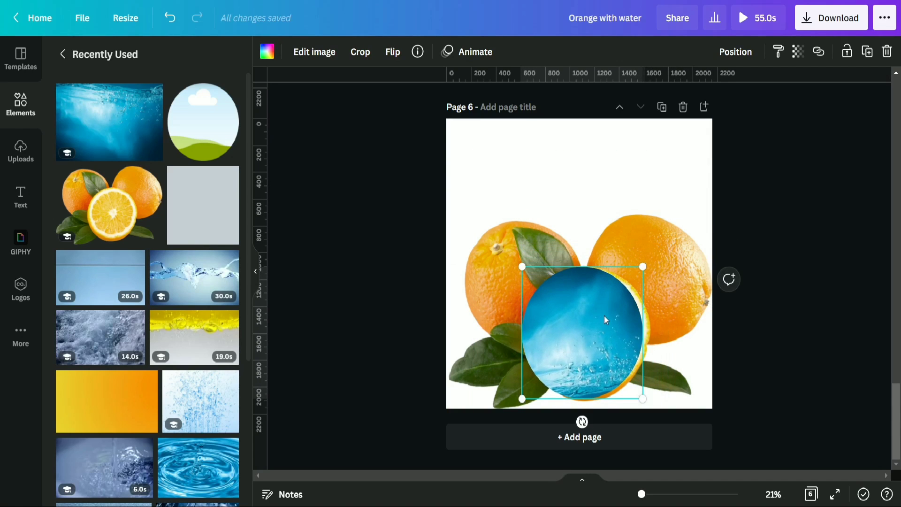
{"action": "left_click_drag", "start_coordinate": [605, 320], "coordinate": [606, 318]}
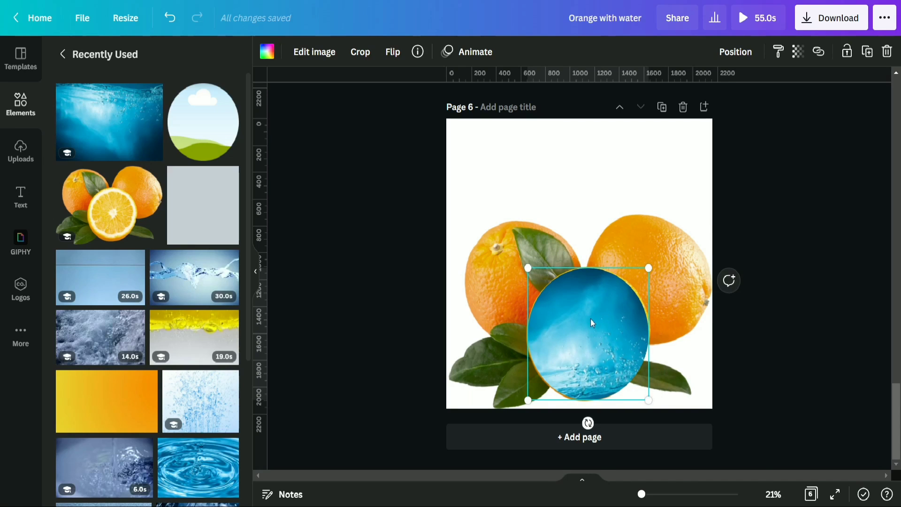
Send the water circle to the back, behind the orange's rind
{"action": "right_click", "coordinate": [590, 319]}
{"action": "left_click", "coordinate": [636, 304]}
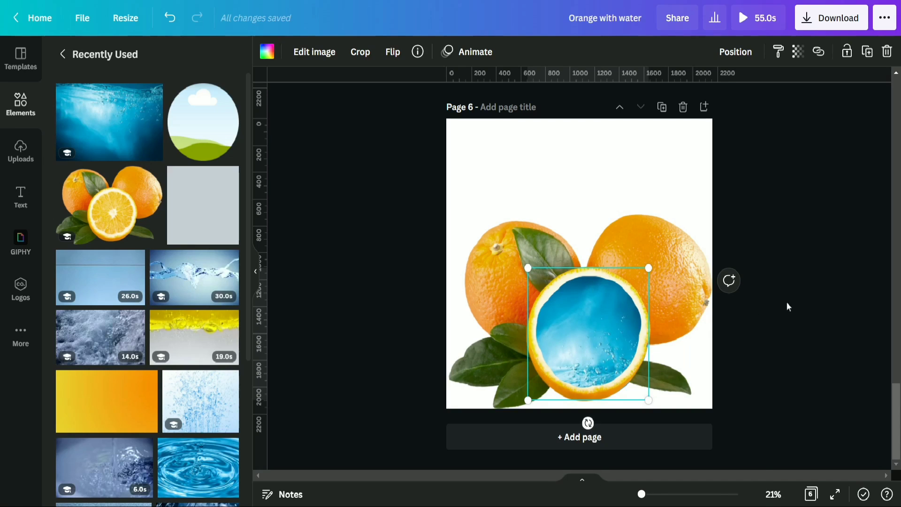
{"action": "left_click", "coordinate": [821, 279]}
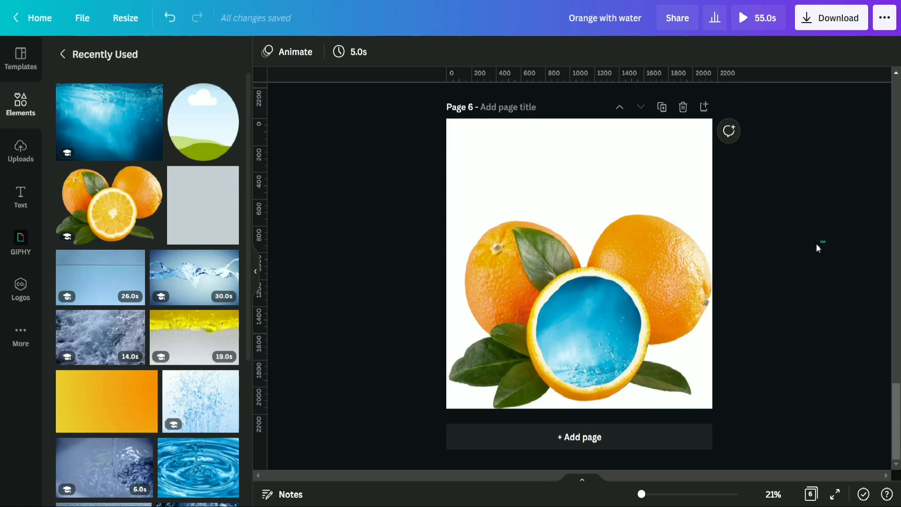
Group the oranges with the water circle and move the group up slightly
{"action": "left_click_drag", "start_coordinate": [816, 244], "coordinate": [563, 346]}
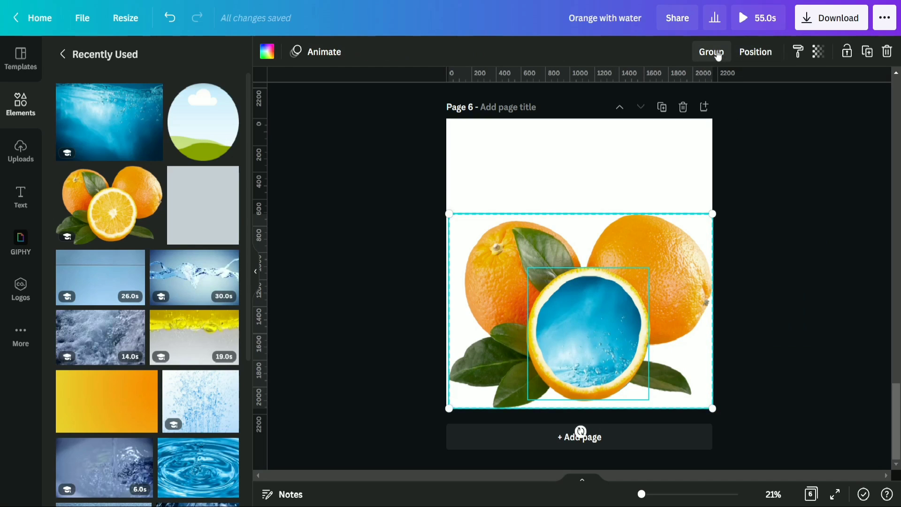
{"action": "left_click", "coordinate": [711, 52]}
{"action": "left_click_drag", "start_coordinate": [593, 363], "coordinate": [595, 315]}
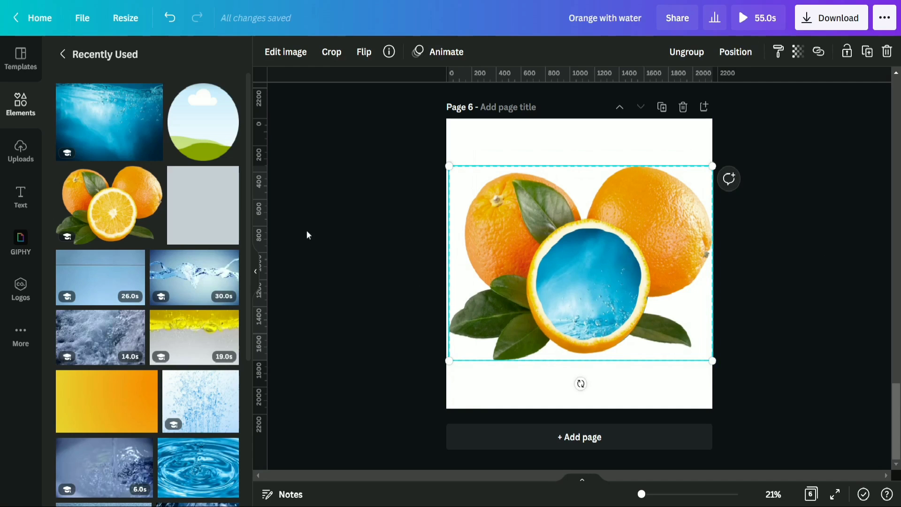
Add the 30s splashing-water video and stretch it across the page's top width
{"action": "left_click", "coordinate": [199, 277]}
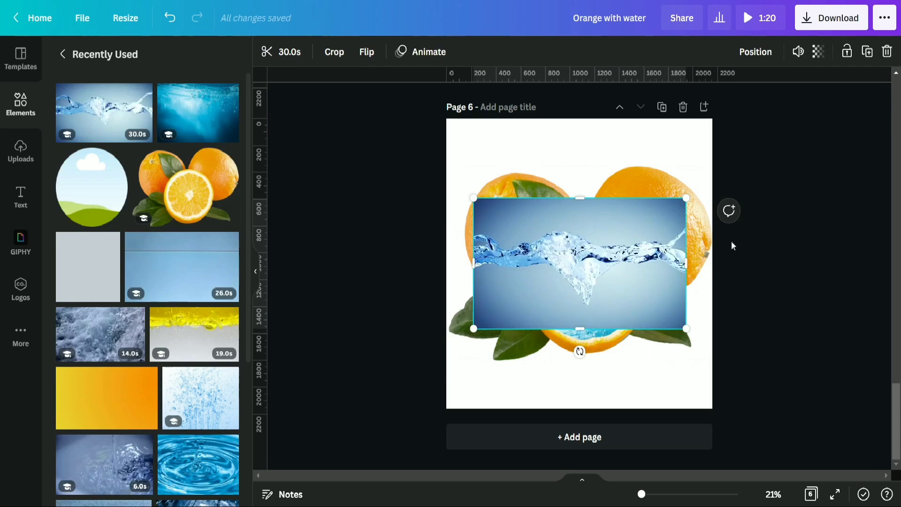
{"action": "left_click_drag", "start_coordinate": [623, 253], "coordinate": [595, 173]}
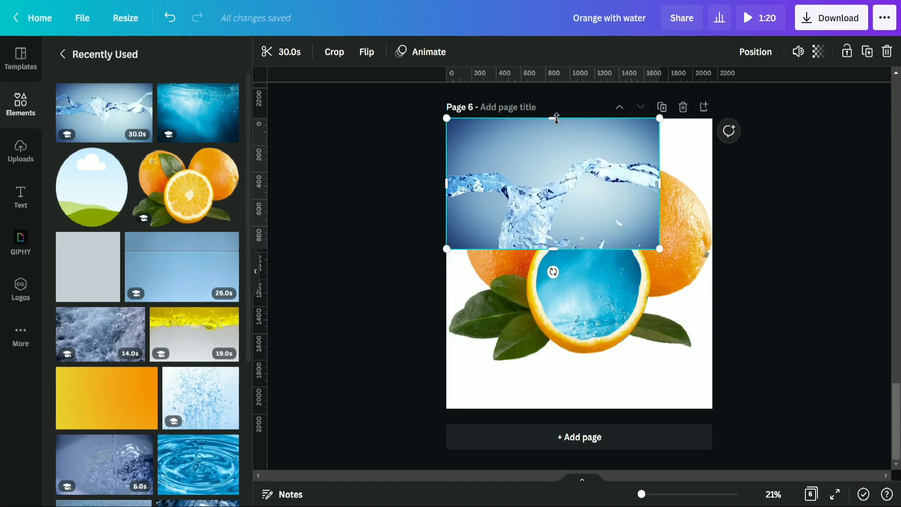
{"action": "left_click_drag", "start_coordinate": [556, 118], "coordinate": [554, 135]}
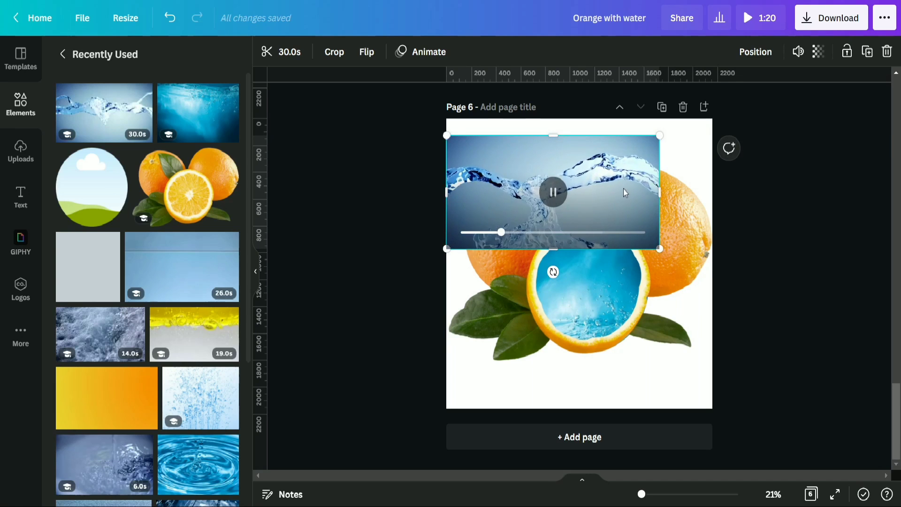
{"action": "left_click_drag", "start_coordinate": [624, 189], "coordinate": [624, 172]}
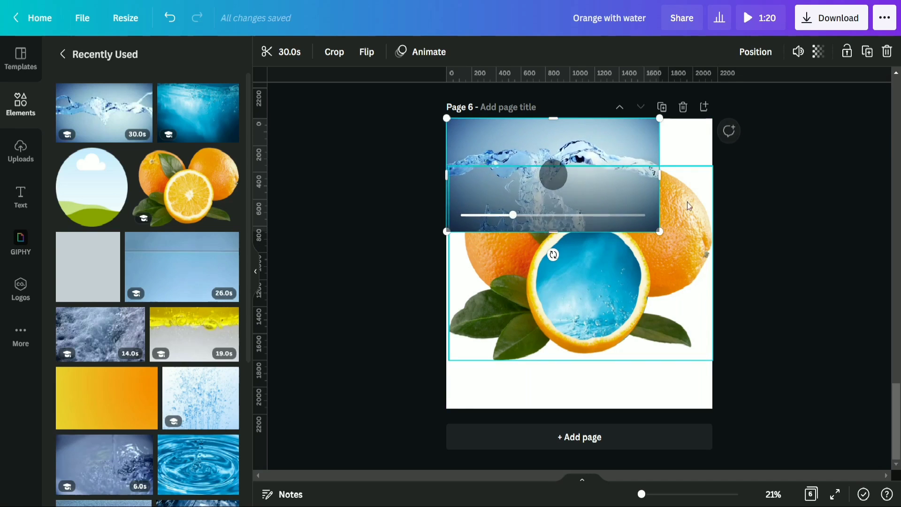
{"action": "left_click_drag", "start_coordinate": [660, 231], "coordinate": [713, 259]}
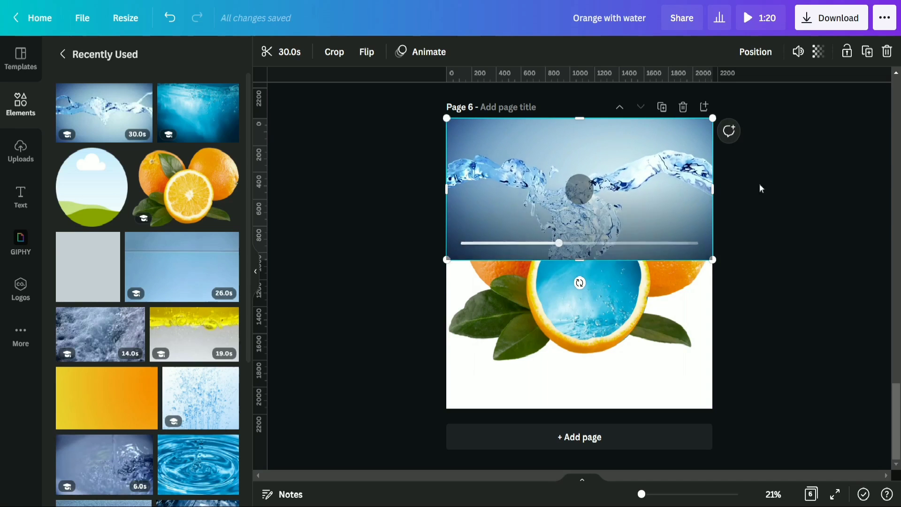
{"action": "mouse_move", "coordinate": [181, 267]}
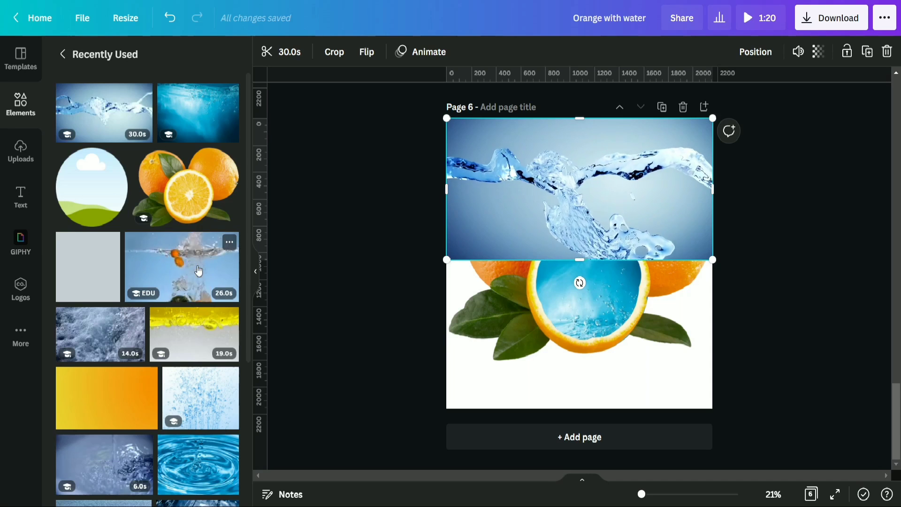
Add the 26s underwater-oranges video and size it to fill the lower half
{"action": "left_click", "coordinate": [198, 271]}
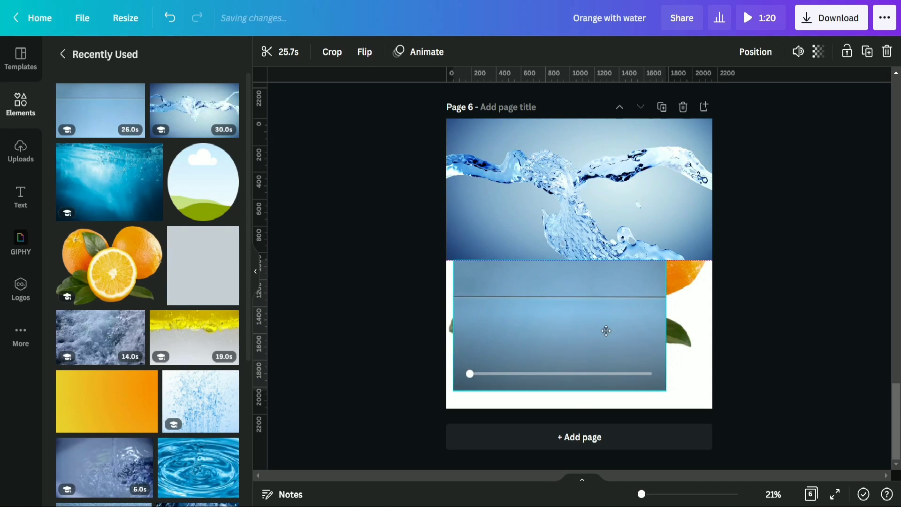
{"action": "left_click_drag", "start_coordinate": [606, 331], "coordinate": [599, 328]}
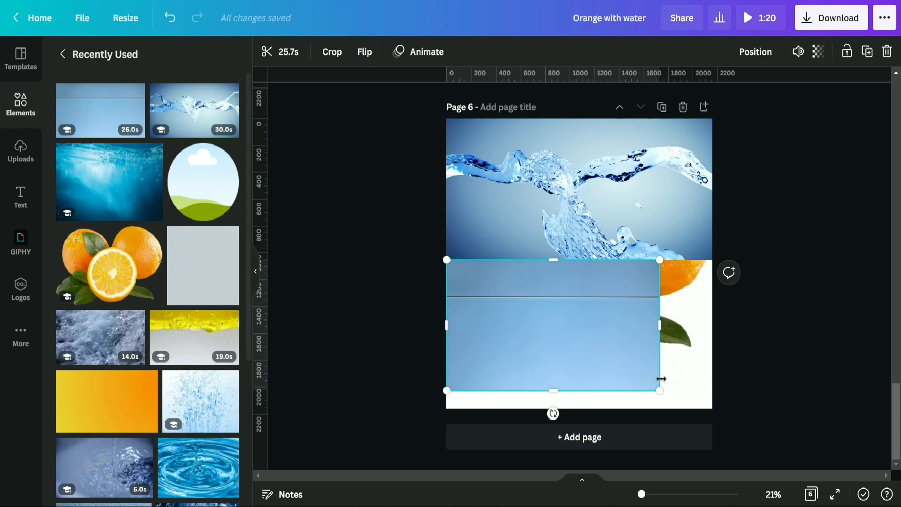
{"action": "mouse_move", "coordinate": [661, 378]}
{"action": "left_mouse_down"}
{"action": "mouse_move", "coordinate": [683, 351]}
{"action": "mouse_move", "coordinate": [713, 338]}
{"action": "left_mouse_up"}
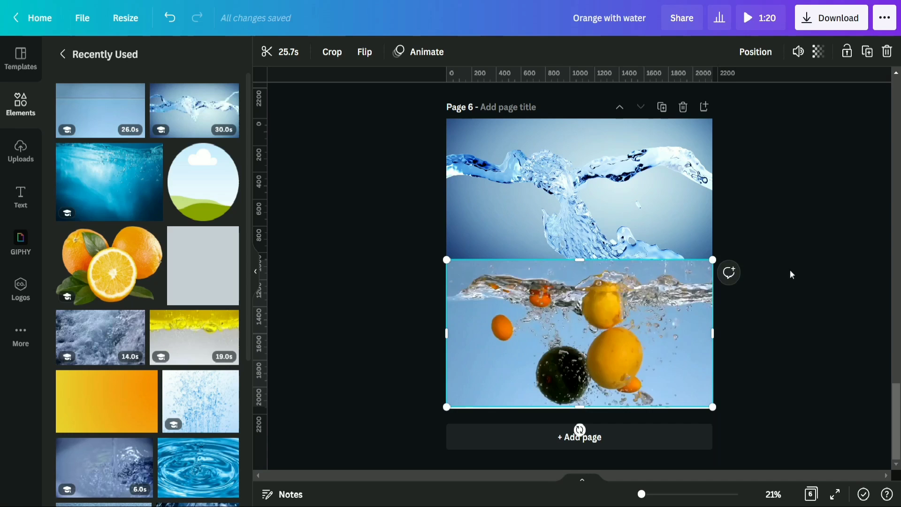
Send both the water video and the lower video behind the oranges
{"action": "left_click", "coordinate": [633, 180]}
{"action": "right_click", "coordinate": [612, 179]}
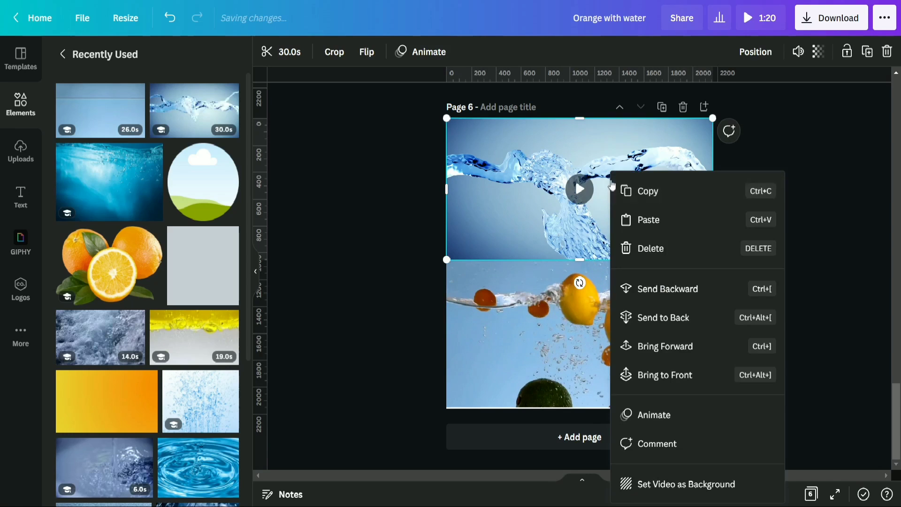
{"action": "left_click", "coordinate": [683, 329]}
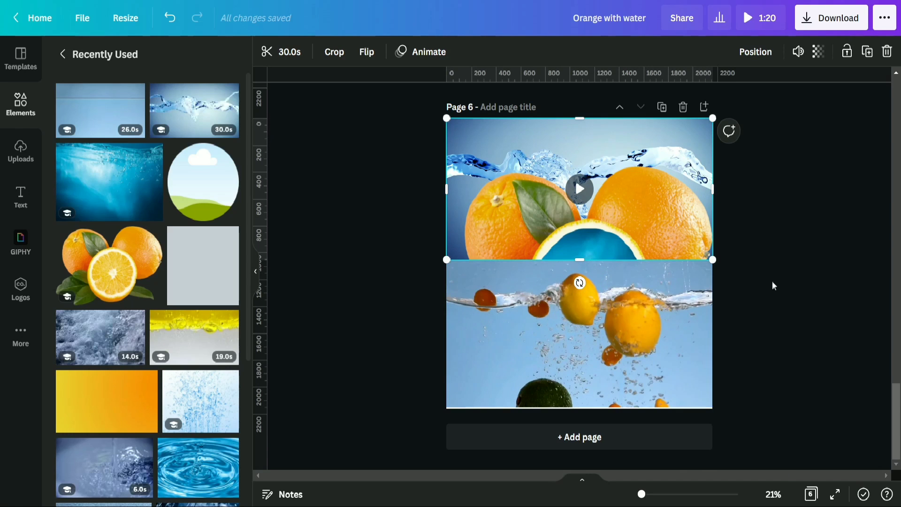
{"action": "right_click", "coordinate": [700, 327]}
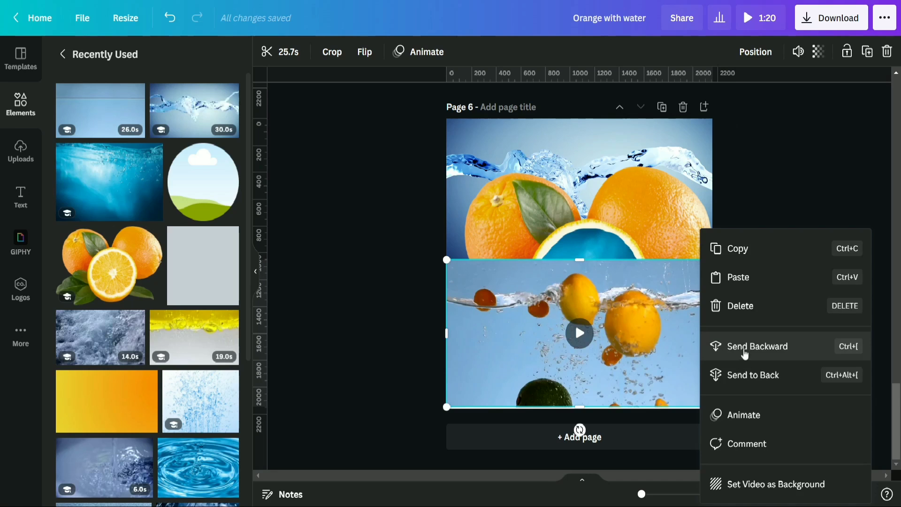
{"action": "left_click", "coordinate": [745, 348]}
{"action": "left_click", "coordinate": [777, 302]}
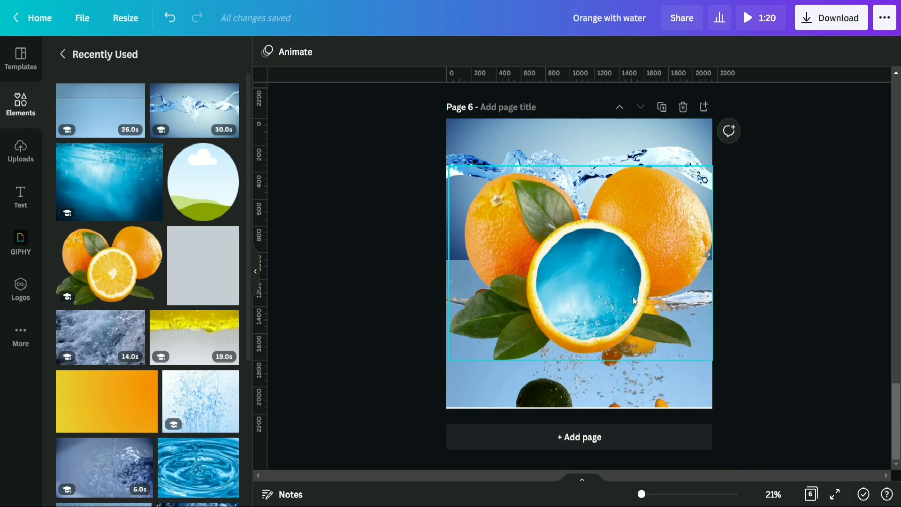
Ungroup the oranges and circle, moving the oranges down and the circle to the top
{"action": "left_click", "coordinate": [600, 284]}
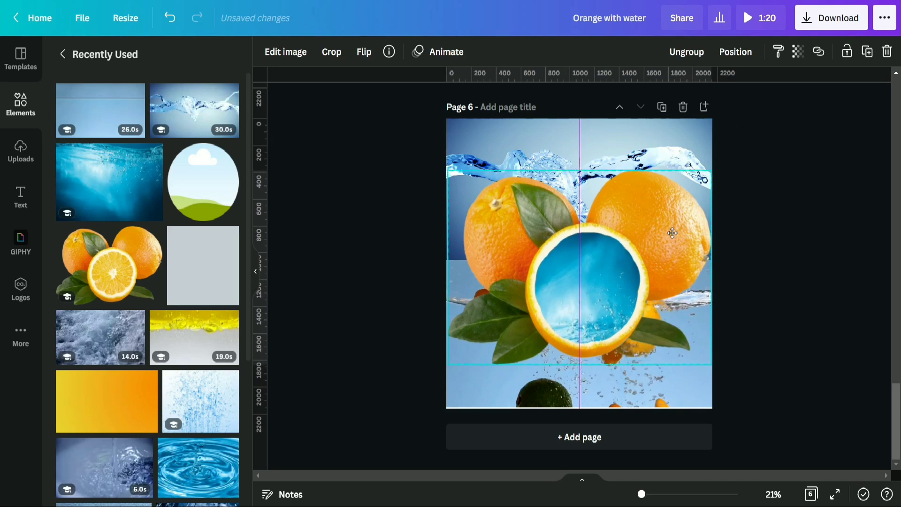
{"action": "left_click", "coordinate": [687, 53]}
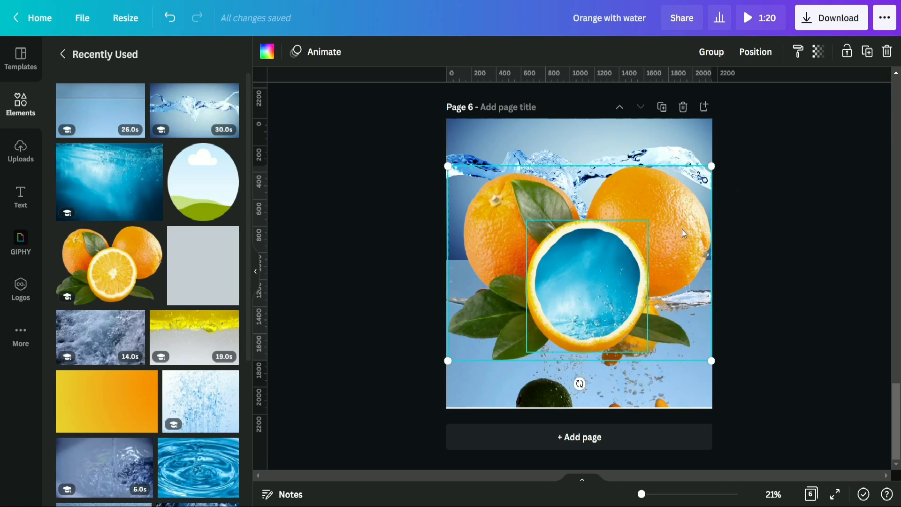
{"action": "left_click_drag", "start_coordinate": [683, 229], "coordinate": [689, 215]}
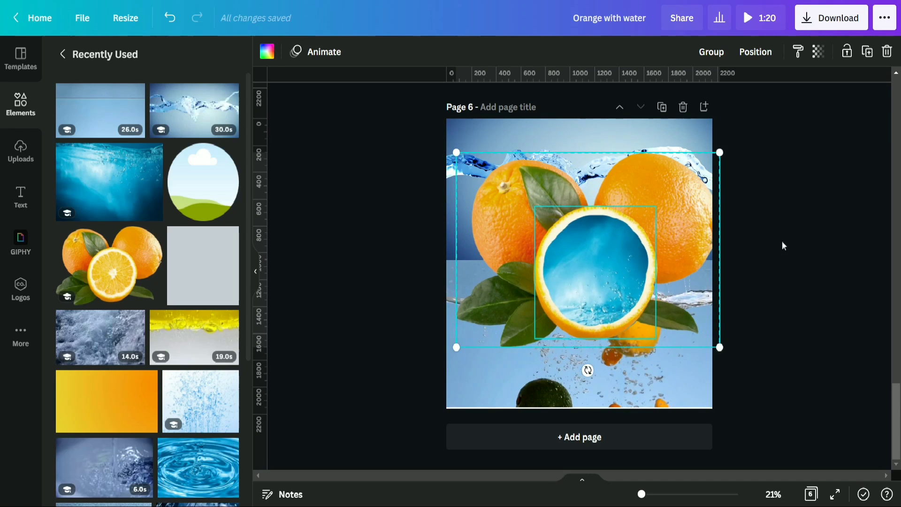
{"action": "mouse_move", "coordinate": [677, 245]}
{"action": "left_mouse_down"}
{"action": "mouse_move", "coordinate": [662, 299]}
{"action": "mouse_move", "coordinate": [640, 295]}
{"action": "left_mouse_up"}
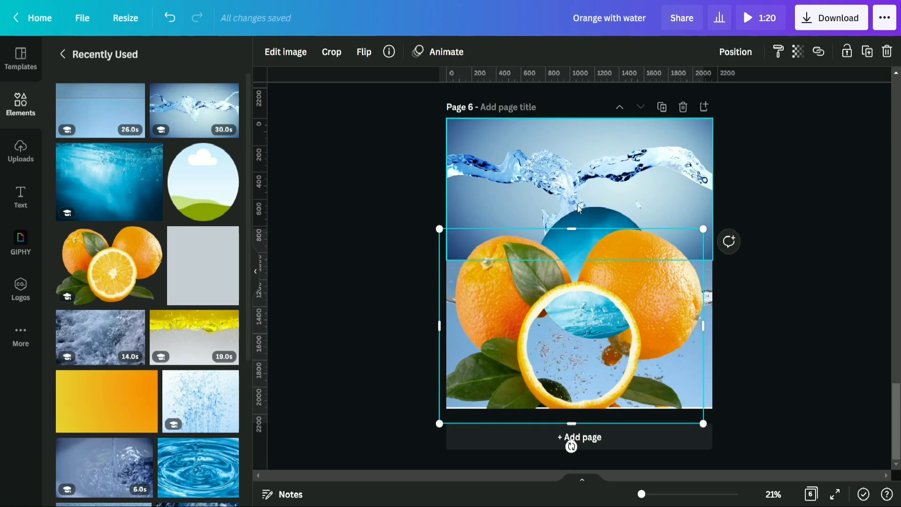
{"action": "mouse_move", "coordinate": [578, 207]}
{"action": "left_mouse_down"}
{"action": "mouse_move", "coordinate": [549, 128]}
{"action": "mouse_move", "coordinate": [567, 124]}
{"action": "left_mouse_up"}
Detach the underwater image from the circle frame and delete it
{"action": "right_click", "coordinate": [563, 174]}
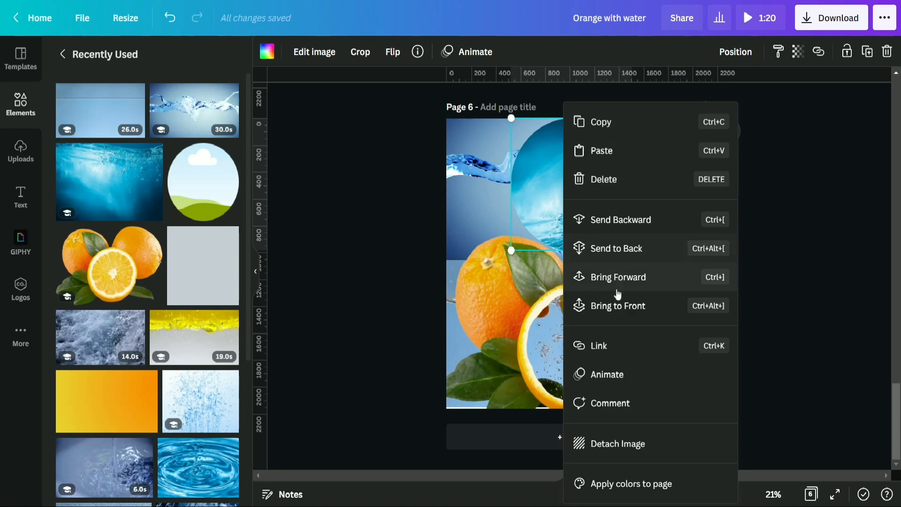
{"action": "left_click", "coordinate": [642, 456]}
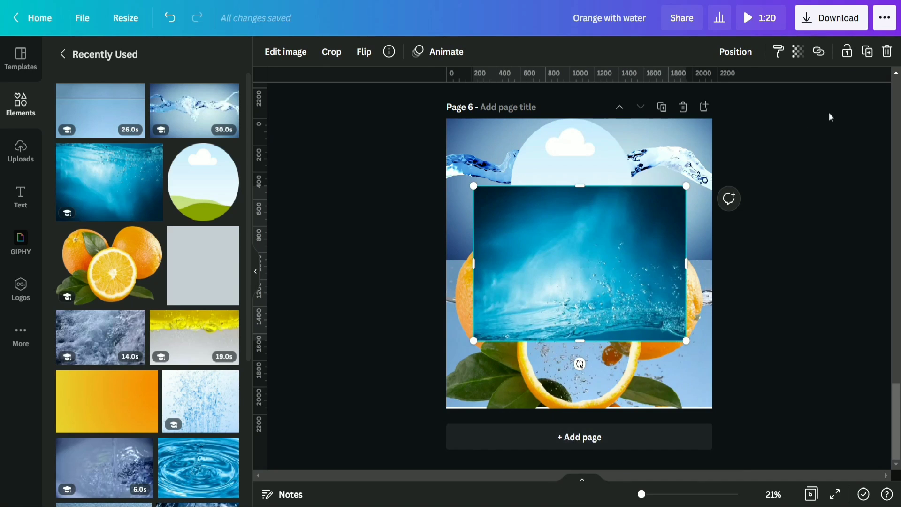
{"action": "left_click", "coordinate": [889, 52]}
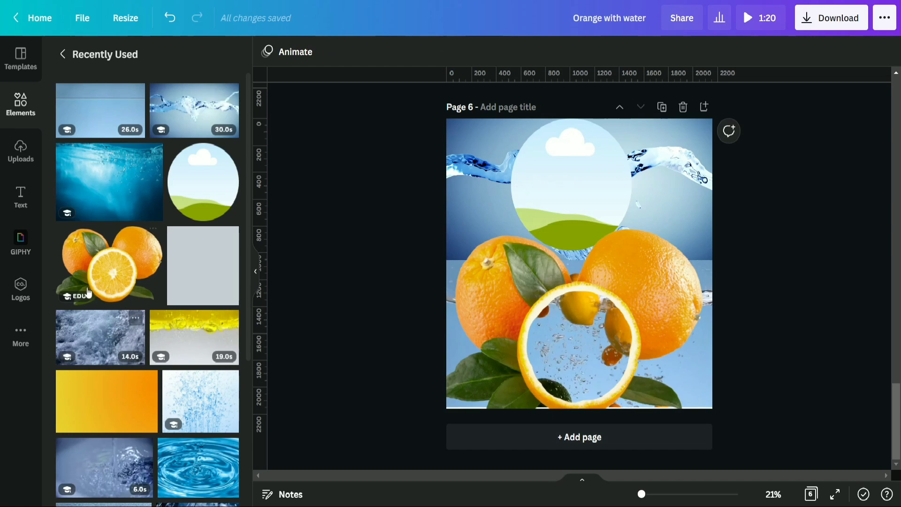
Drop the yellow bubbling video into the circle frame, preview it, and move it onto the orange rind
{"action": "left_click", "coordinate": [196, 329]}
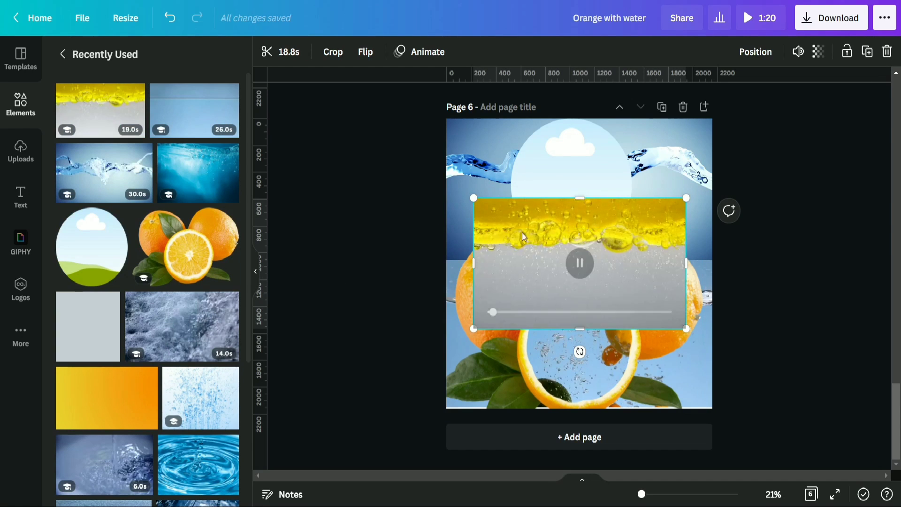
{"action": "mouse_move", "coordinate": [605, 227]}
{"action": "left_mouse_down"}
{"action": "mouse_move", "coordinate": [604, 207]}
{"action": "mouse_move", "coordinate": [562, 171]}
{"action": "left_mouse_up"}
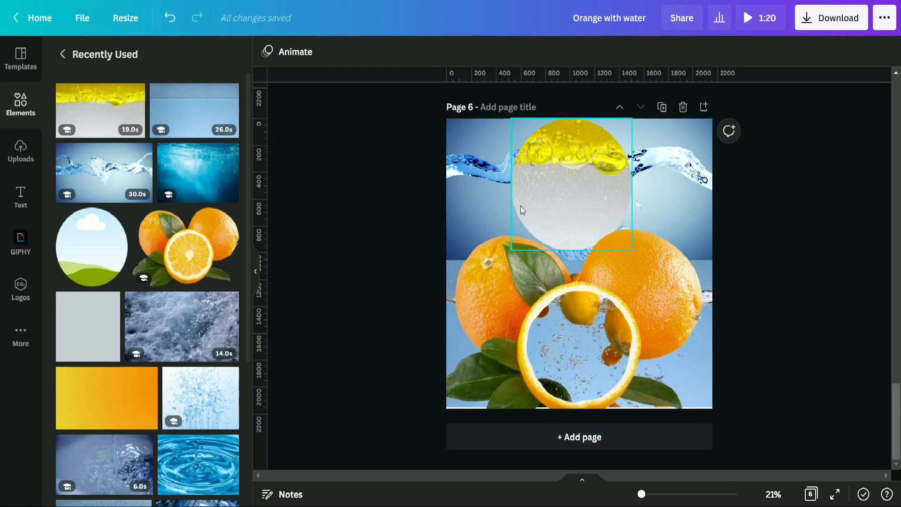
{"action": "left_click", "coordinate": [576, 171]}
{"action": "left_click", "coordinate": [581, 195]}
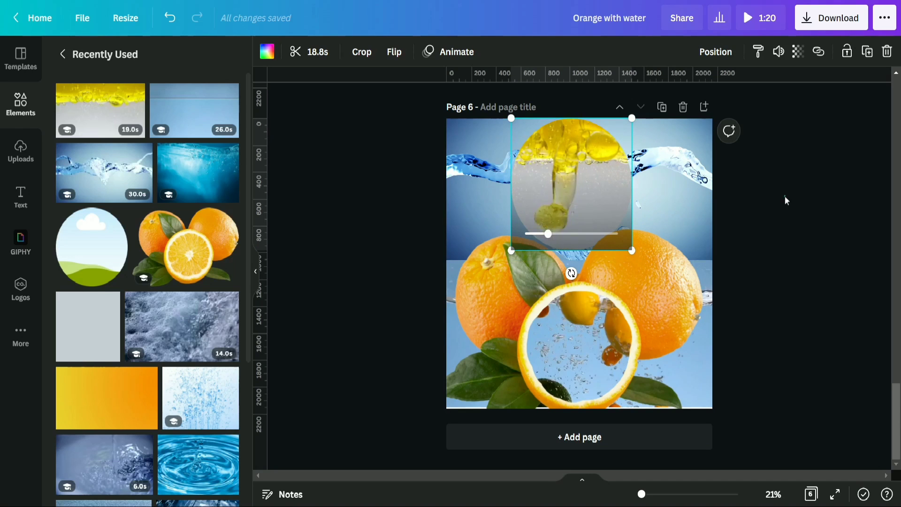
{"action": "mouse_move", "coordinate": [571, 183]}
{"action": "left_mouse_down"}
{"action": "mouse_move", "coordinate": [636, 354]}
{"action": "mouse_move", "coordinate": [627, 368]}
{"action": "left_mouse_up"}
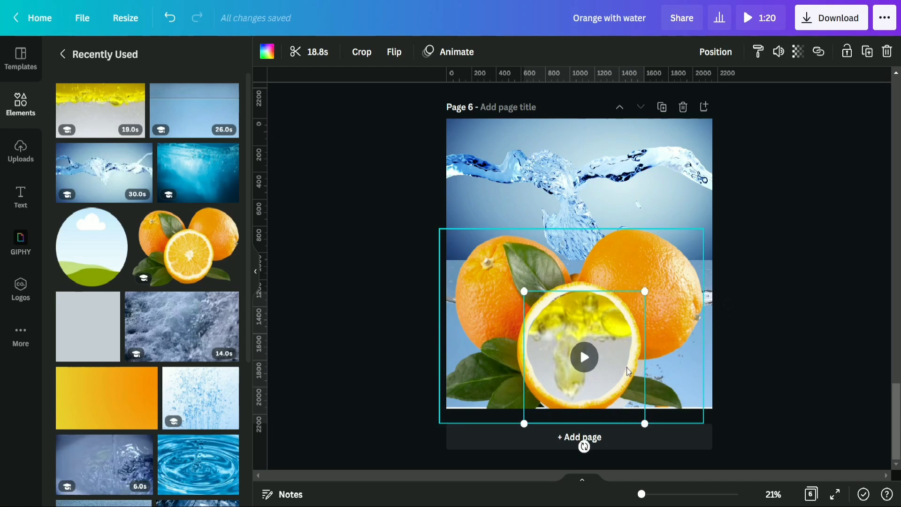
Send the oranges image one layer backward and move it higher on the page
{"action": "right_click", "coordinate": [627, 327]}
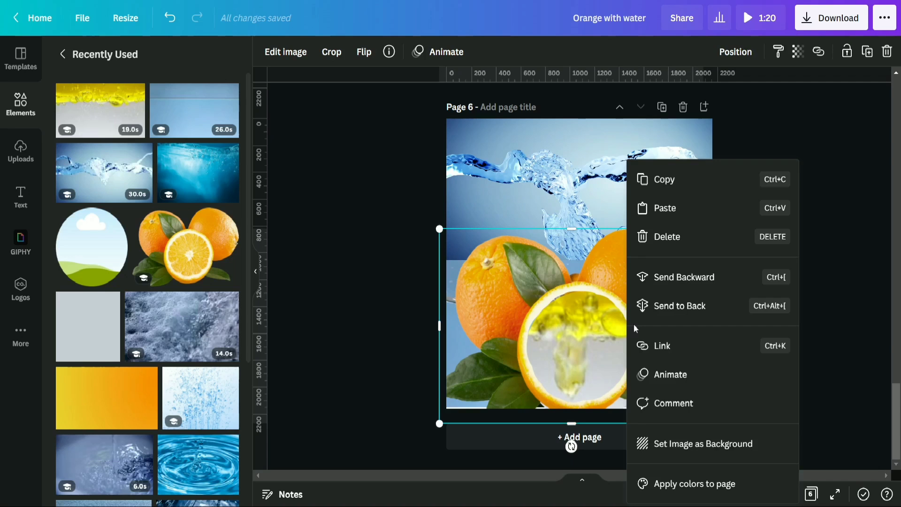
{"action": "left_click", "coordinate": [678, 282]}
{"action": "left_click_drag", "start_coordinate": [644, 328], "coordinate": [670, 220]}
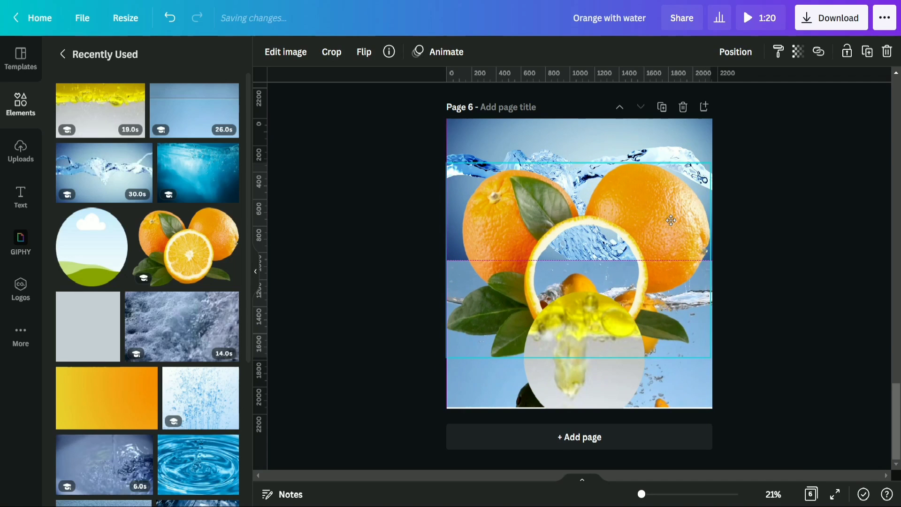
Position the yellow video circle exactly on the orange slice's centre
{"action": "left_click", "coordinate": [609, 346]}
{"action": "left_click_drag", "start_coordinate": [593, 368], "coordinate": [595, 299]}
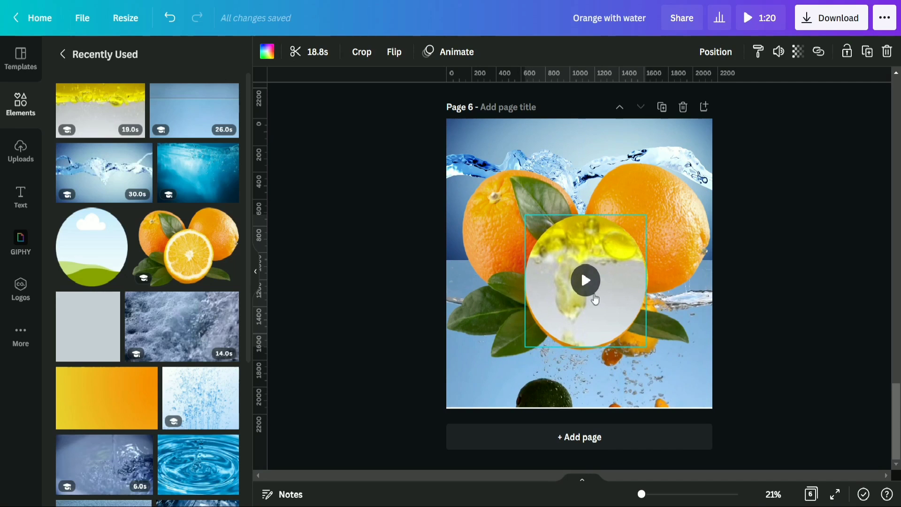
{"action": "left_click_drag", "start_coordinate": [595, 299], "coordinate": [597, 301]}
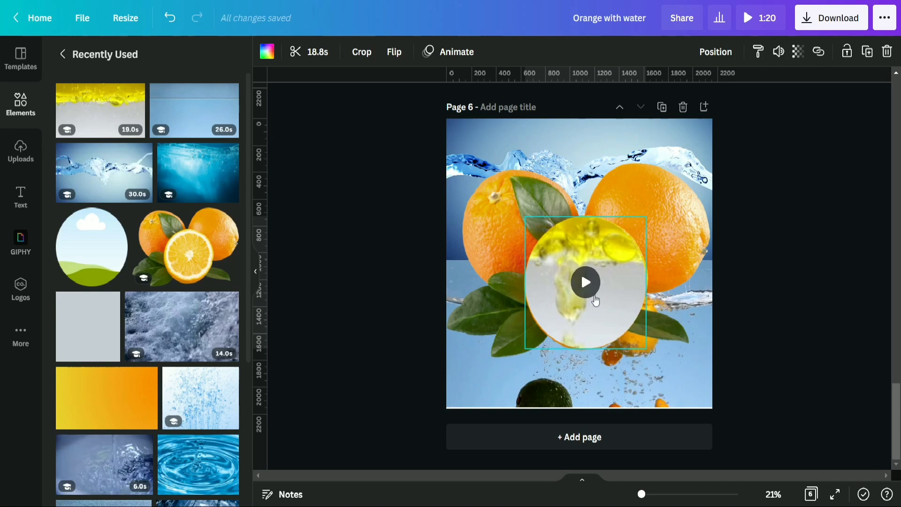
{"action": "left_click", "coordinate": [595, 300]}
{"action": "right_click", "coordinate": [609, 263]}
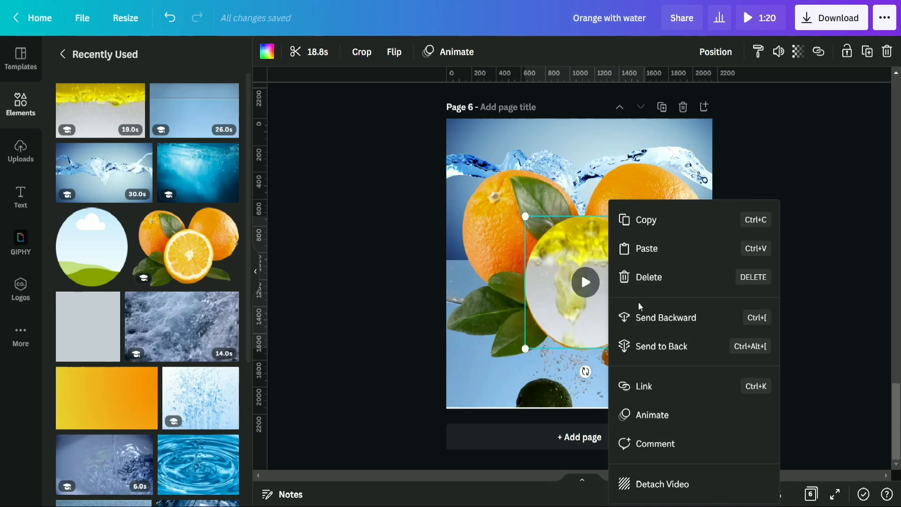
Send the yellow video behind the slice ring and group it with the oranges image
{"action": "left_click", "coordinate": [641, 316]}
{"action": "left_click", "coordinate": [821, 232]}
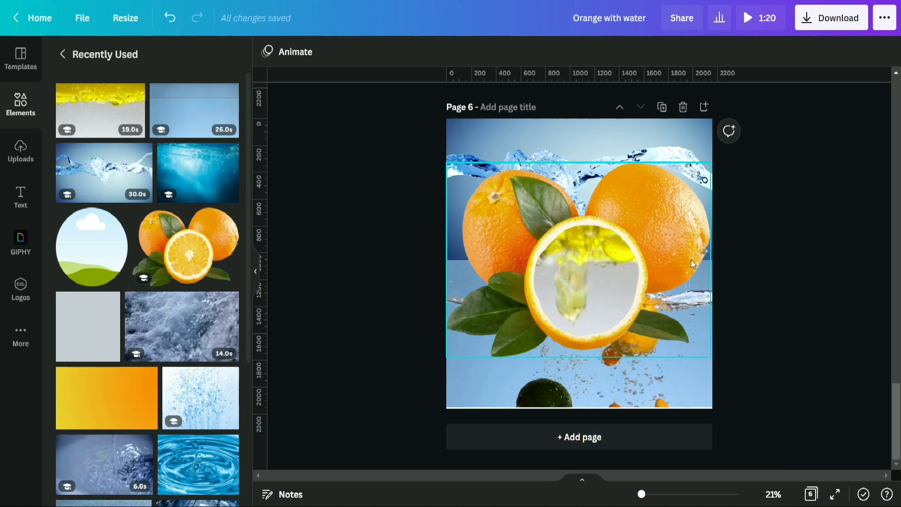
{"action": "left_click", "coordinate": [658, 232]}
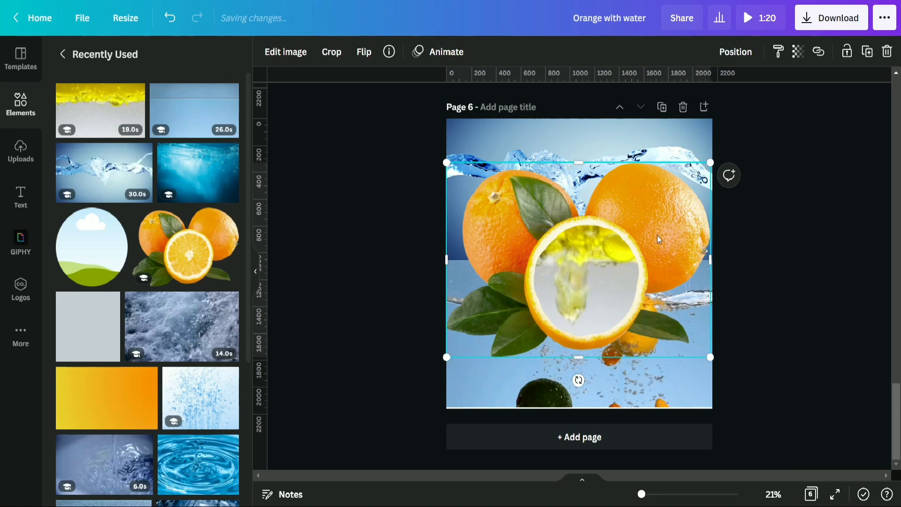
{"action": "left_click", "coordinate": [592, 288]}
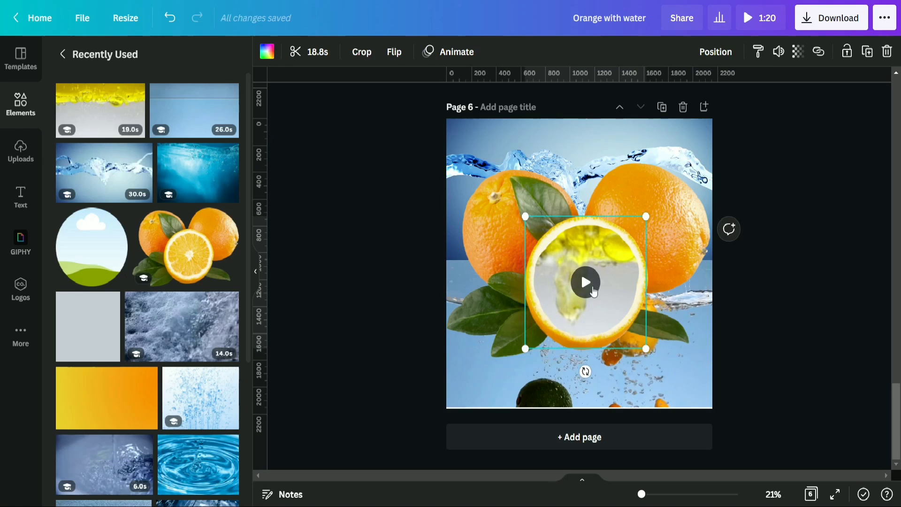
{"action": "left_click", "coordinate": [669, 233], "text": "shift"}
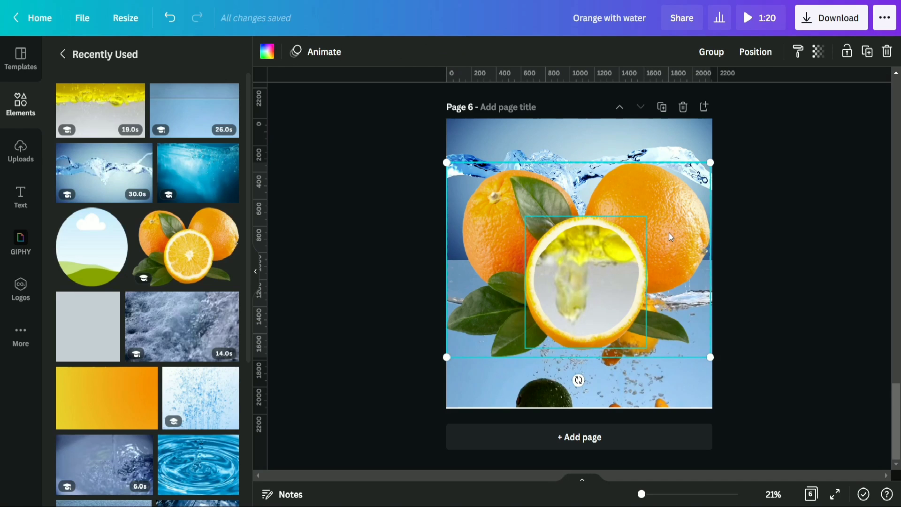
{"action": "left_click", "coordinate": [712, 52]}
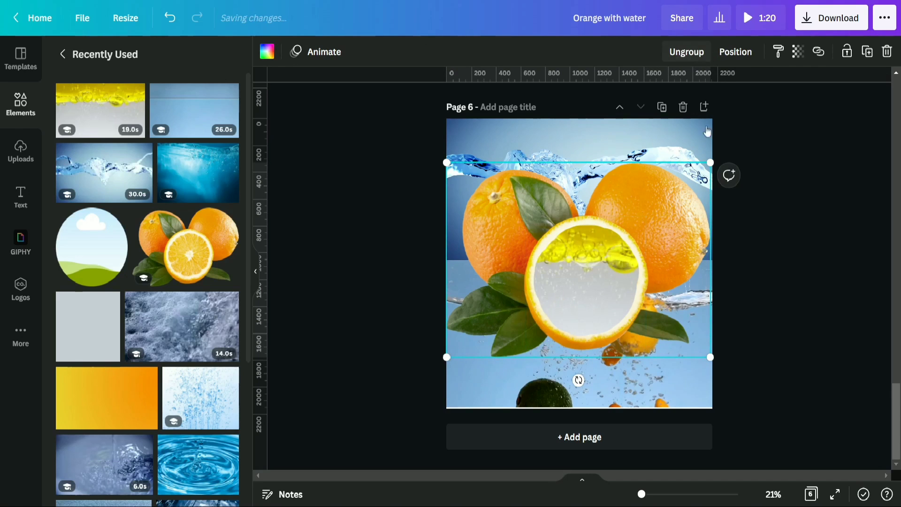
Shrink the oranges-and-video group and centre it on page 6
{"action": "left_click", "coordinate": [751, 283]}
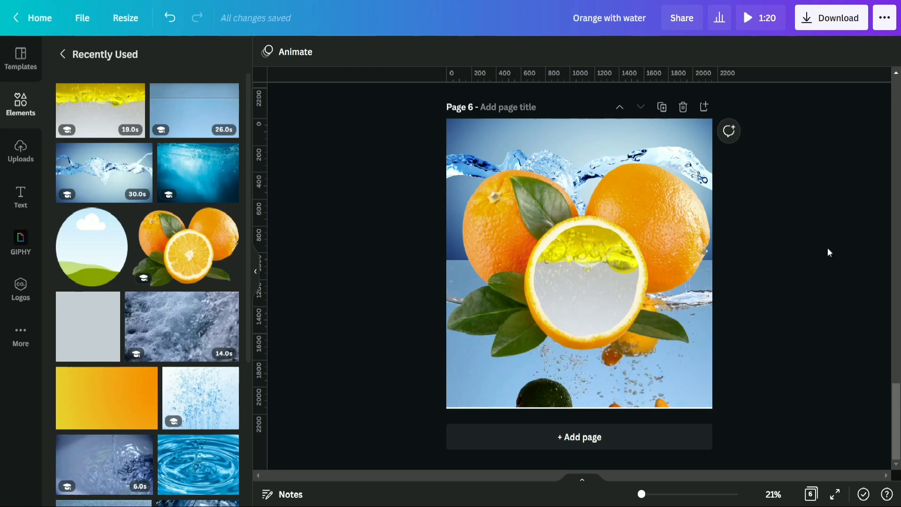
{"action": "left_click", "coordinate": [647, 277]}
{"action": "left_click_drag", "start_coordinate": [710, 357], "coordinate": [620, 288]}
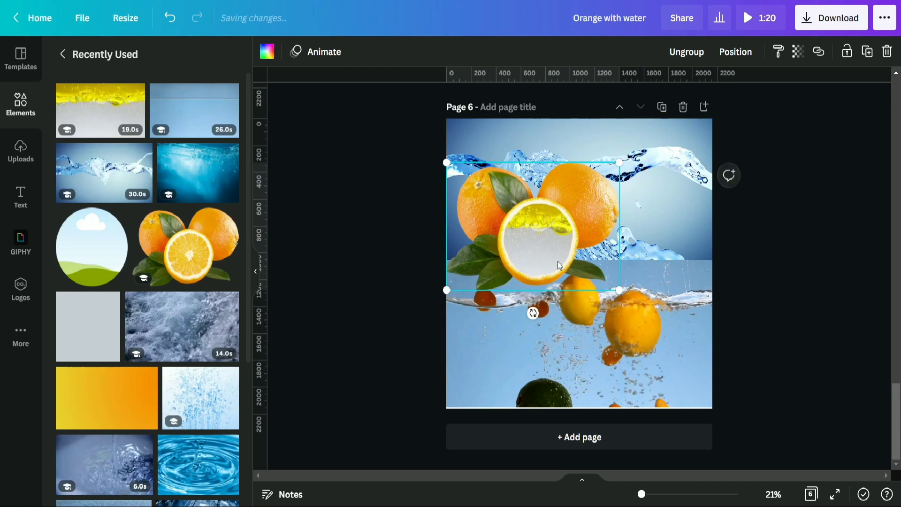
{"action": "left_click_drag", "start_coordinate": [559, 247], "coordinate": [596, 274]}
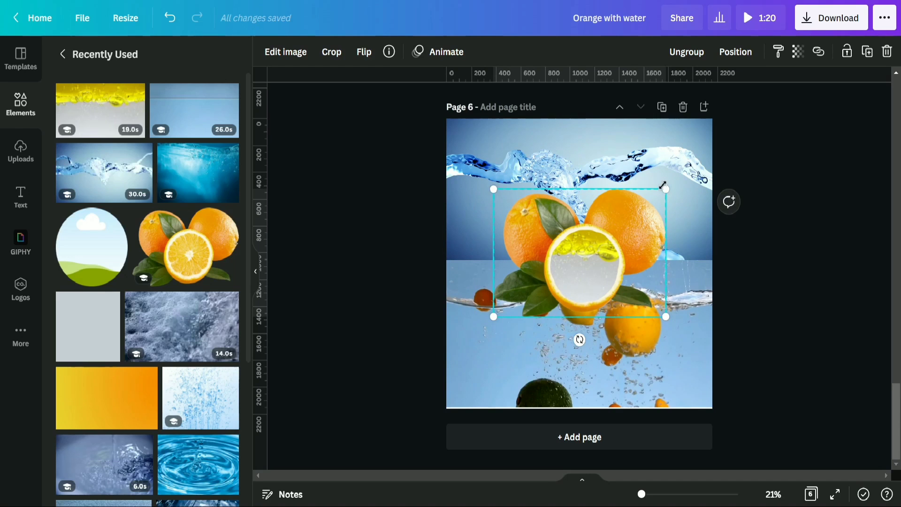
{"action": "left_click_drag", "start_coordinate": [670, 184], "coordinate": [676, 182]}
{"action": "left_click_drag", "start_coordinate": [621, 250], "coordinate": [616, 261]}
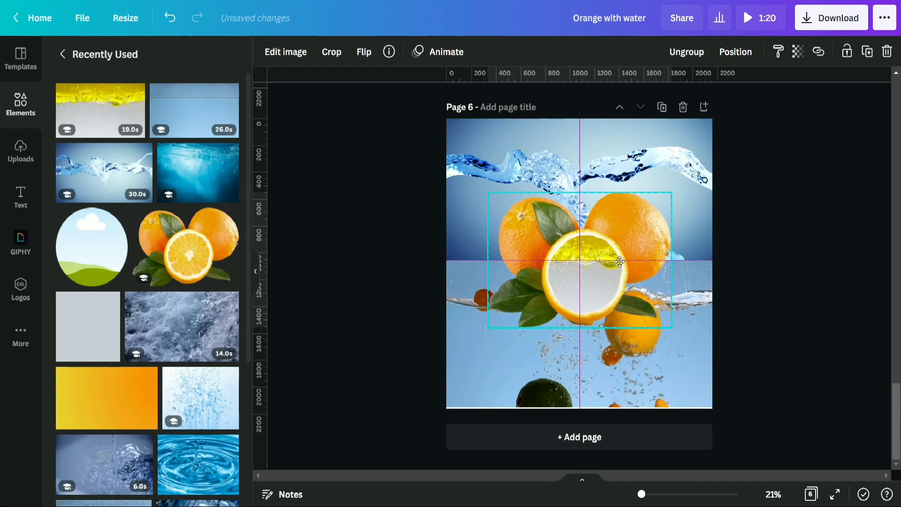
Preview page 6 full-screen with Ctrl+Alt+P to watch the animated oranges over the water clips
{"action": "key", "text": "ctrl+alt+p"}
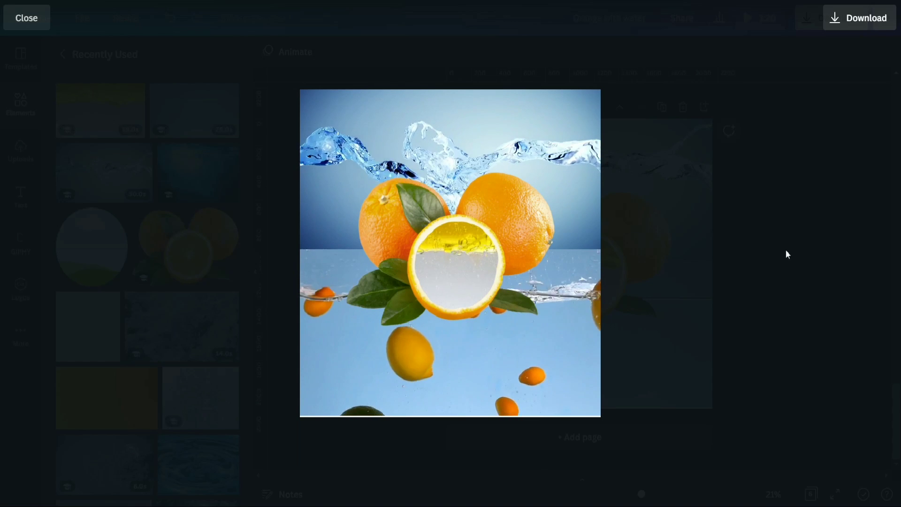
Exit the preview, flip the top water-splash video horizontally, and collapse the Elements panel
{"action": "key", "text": "Escape"}
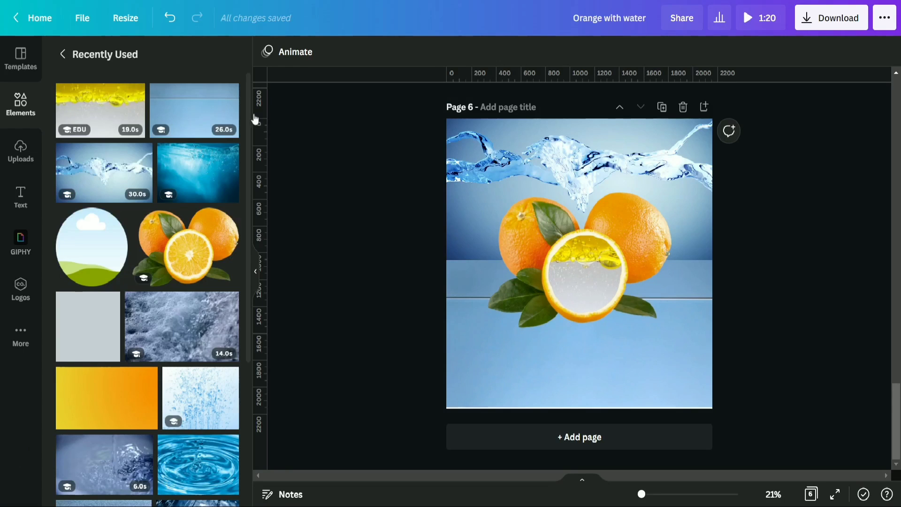
{"action": "left_click", "coordinate": [657, 127]}
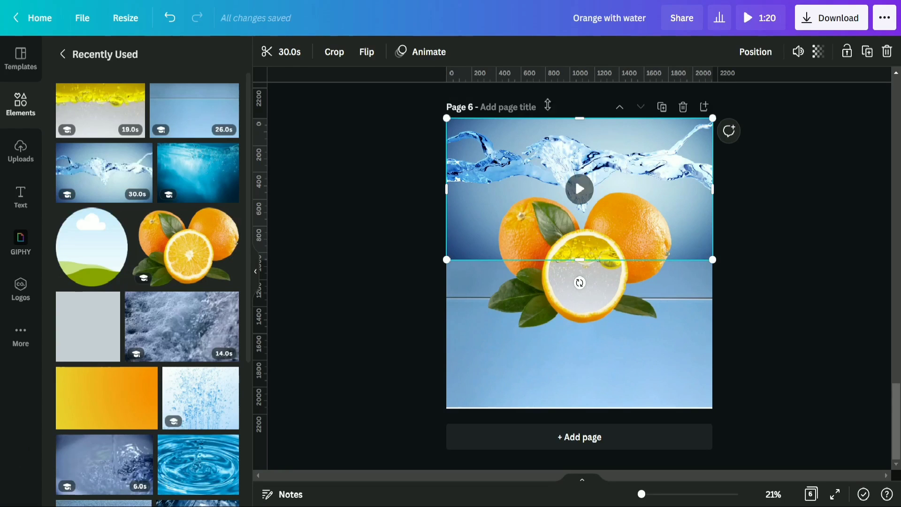
{"action": "left_click", "coordinate": [359, 52]}
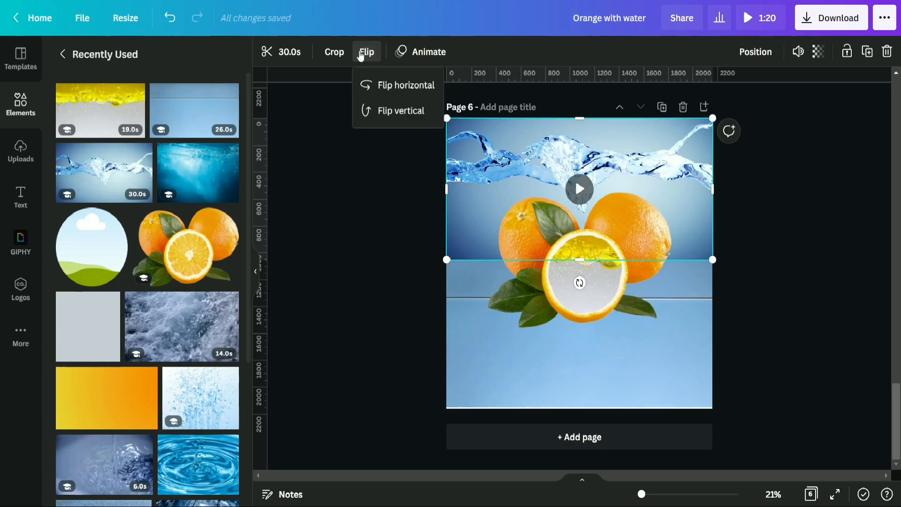
{"action": "left_click", "coordinate": [389, 86]}
{"action": "left_click", "coordinate": [334, 216]}
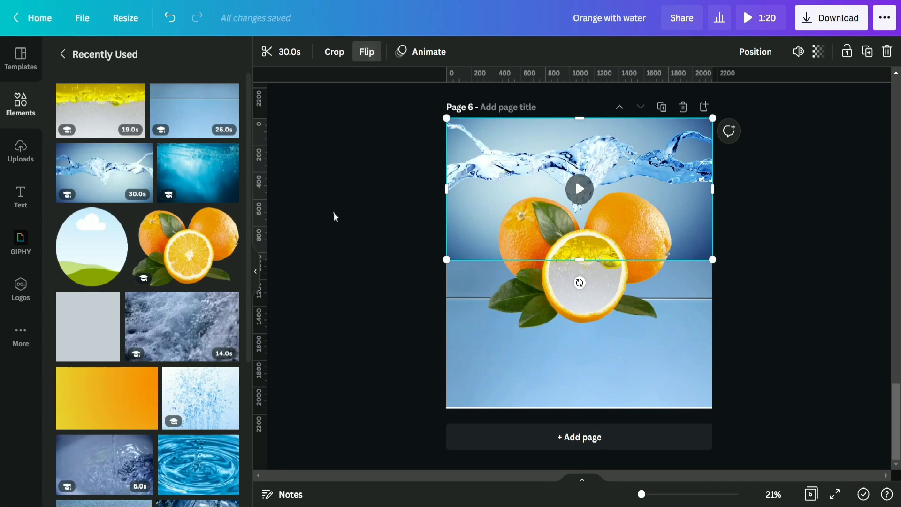
{"action": "left_click", "coordinate": [254, 276]}
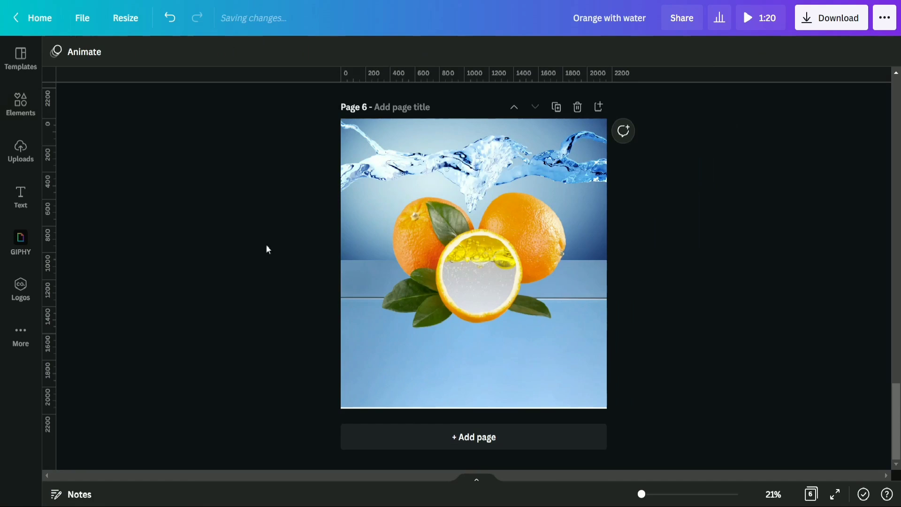